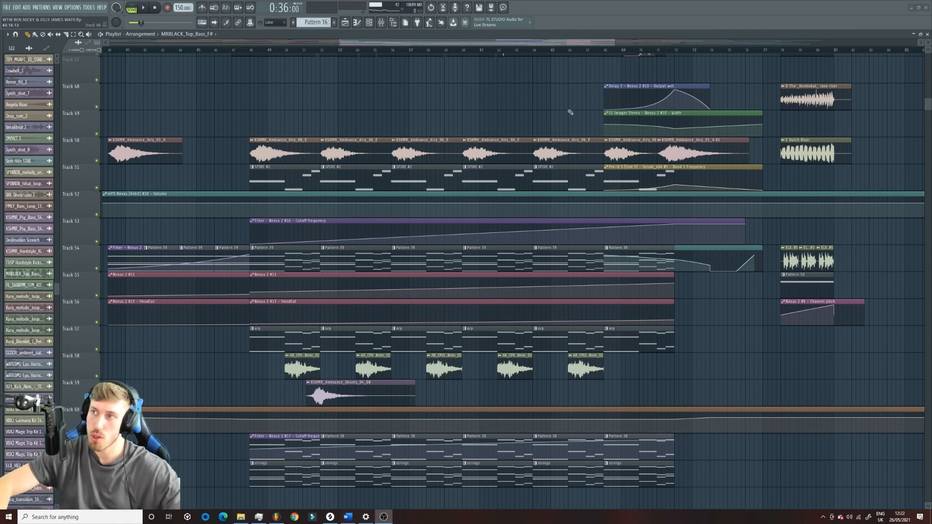
- Examine the breakdown section's clips and automation across Tracks 42 to 61 in the playlist
left_click_drag(615, 43, 666, 43)
left_click_drag(340, 40, 260, 41)
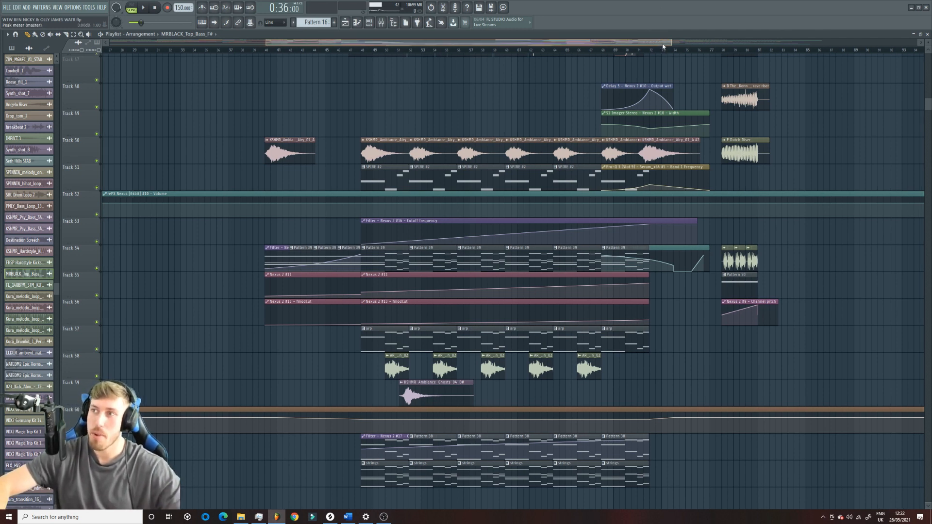
left_click_drag(663, 44, 679, 44)
left_click_drag(276, 44, 385, 55)
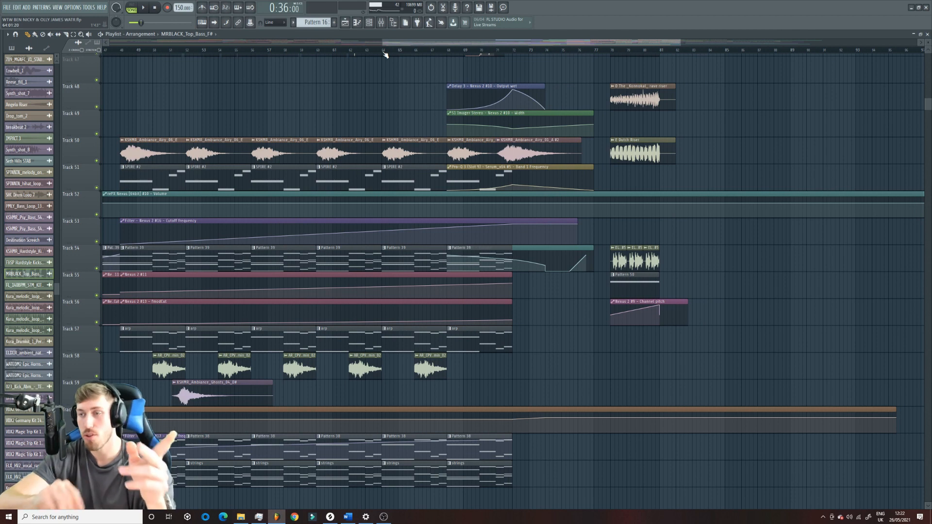
left_click_drag(685, 49, 551, 41)
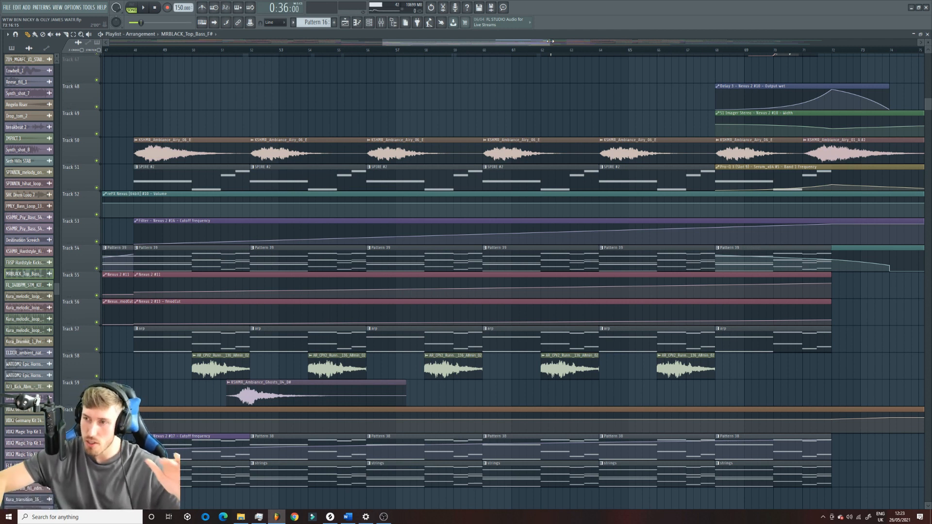
left_click_drag(550, 43, 842, 69)
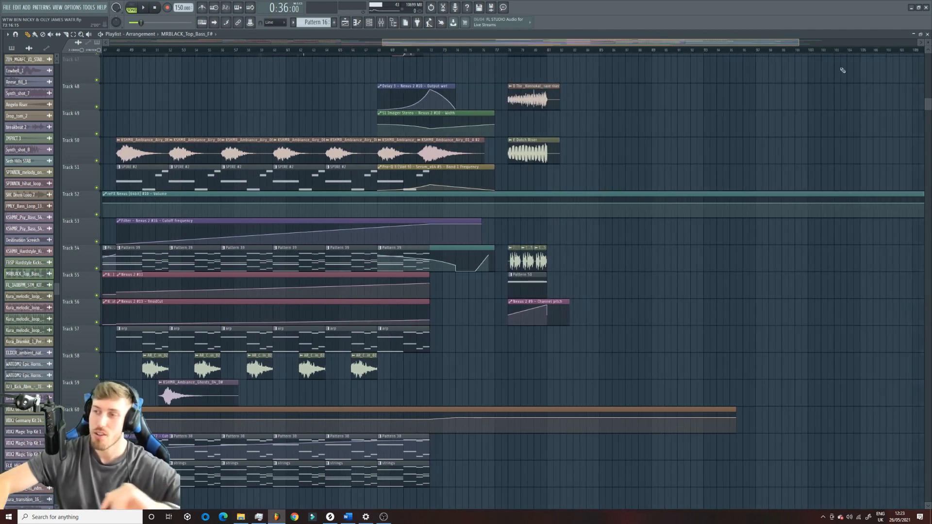
left_click_drag(409, 46, 306, 42)
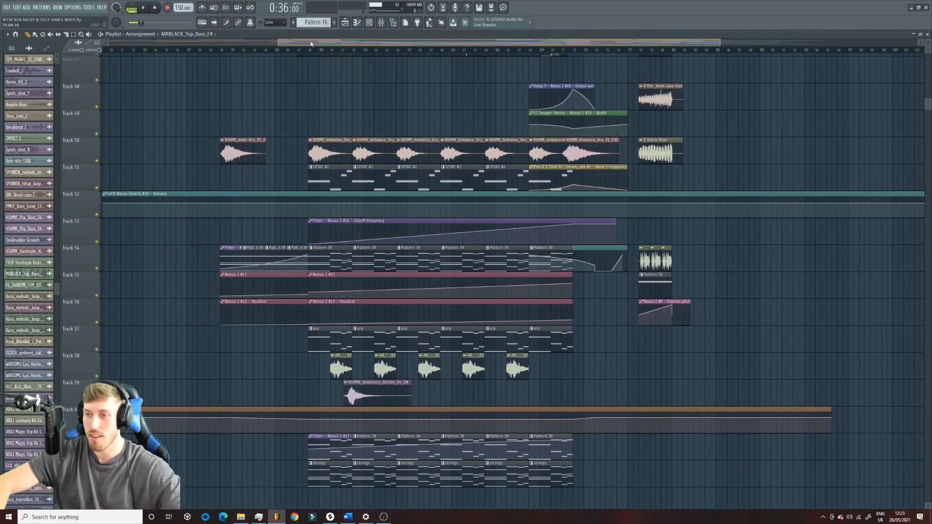
scroll(296, 378, "down", 3)
scroll(297, 378, "up", 5)
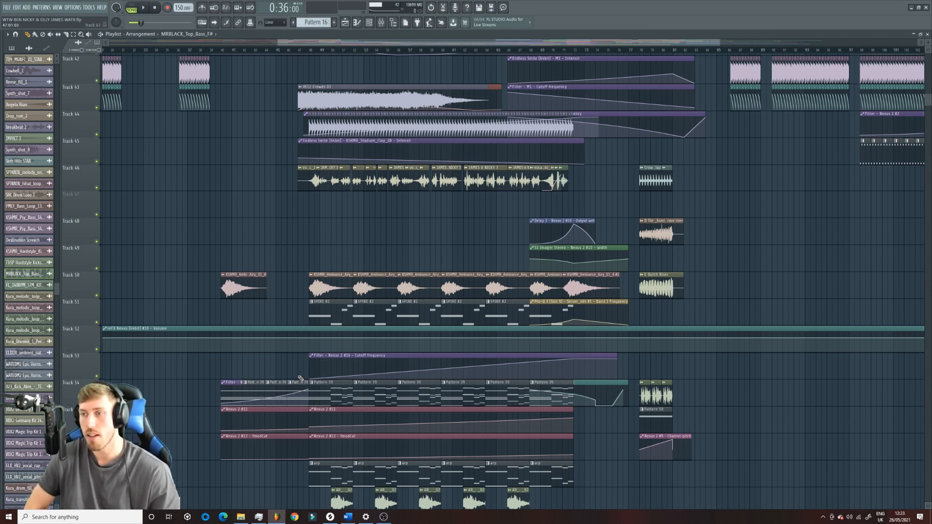
- Place the playhead at the start of the vocal clips on Track 46 and solo that track
left_click(341, 173)
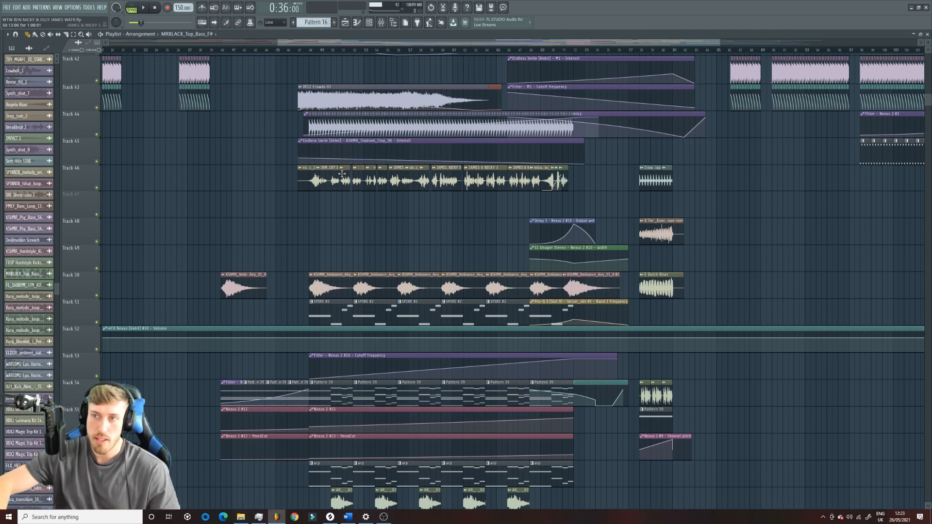
left_click(298, 50)
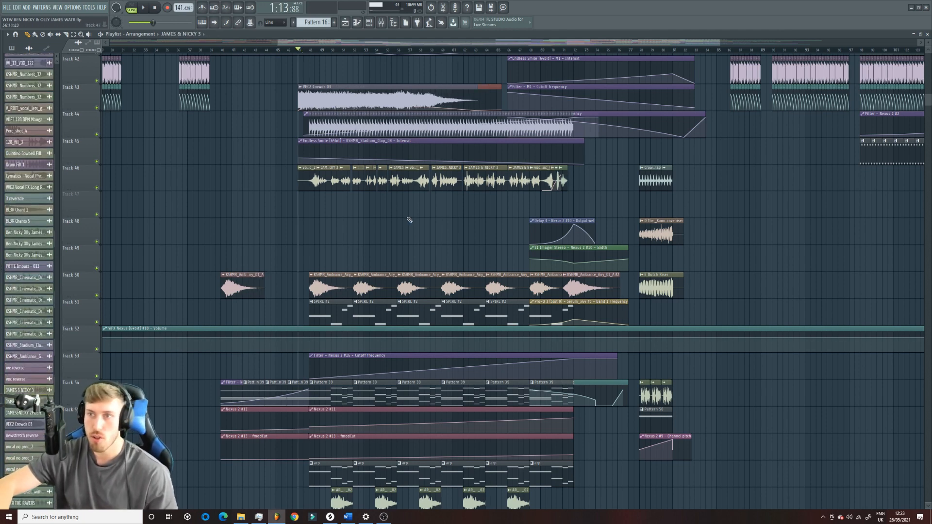
left_click_drag(720, 43, 693, 43)
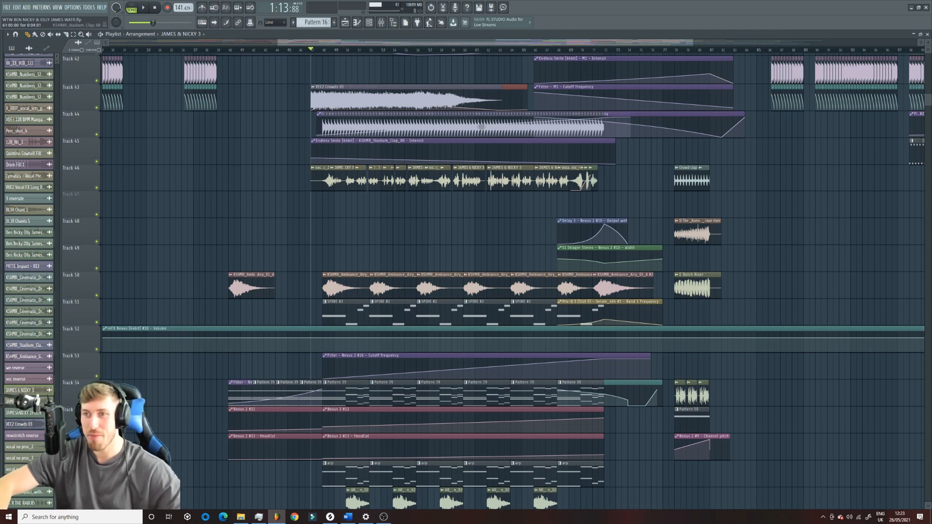
left_click_drag(277, 43, 340, 43)
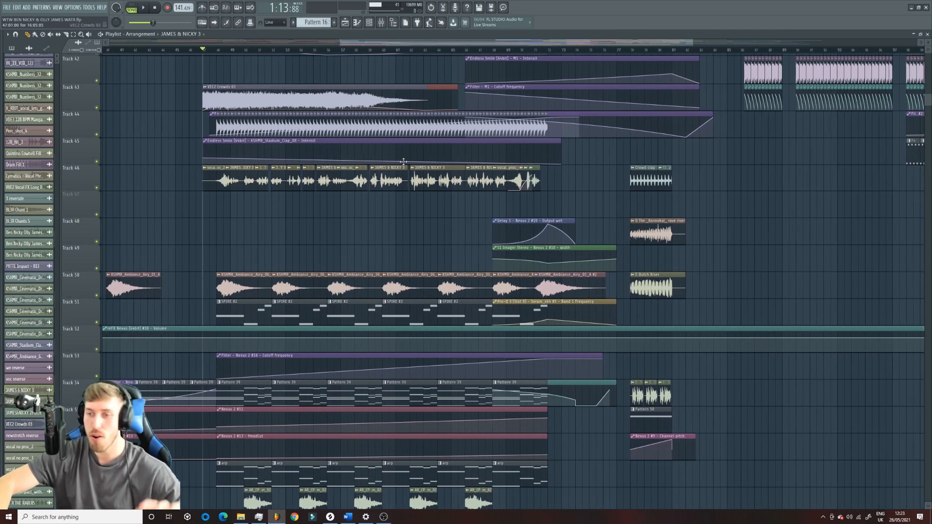
left_click_drag(694, 44, 637, 45)
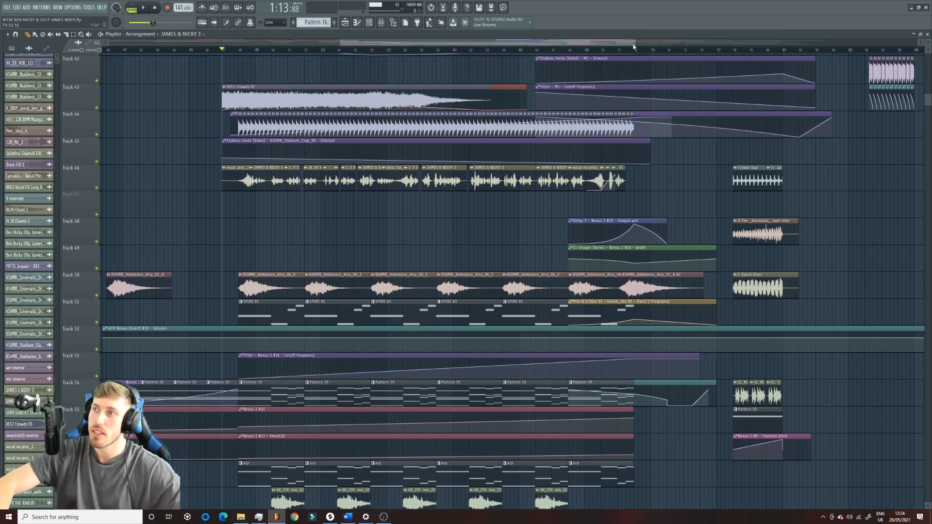
mouse_move(602, 44)
left_mouse_down()
mouse_move(630, 45)
mouse_move(617, 47)
left_mouse_up()
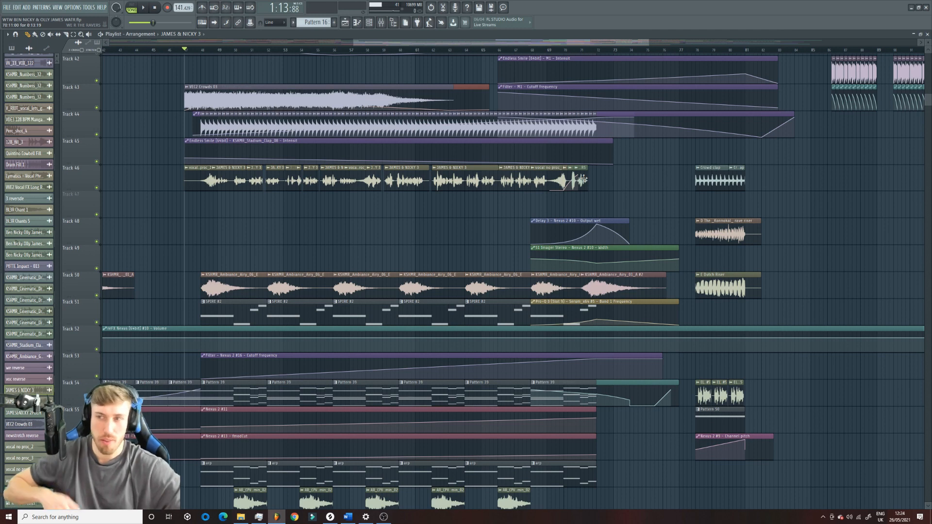
left_click_drag(358, 41, 291, 41)
left_click(97, 188, "ctrl")
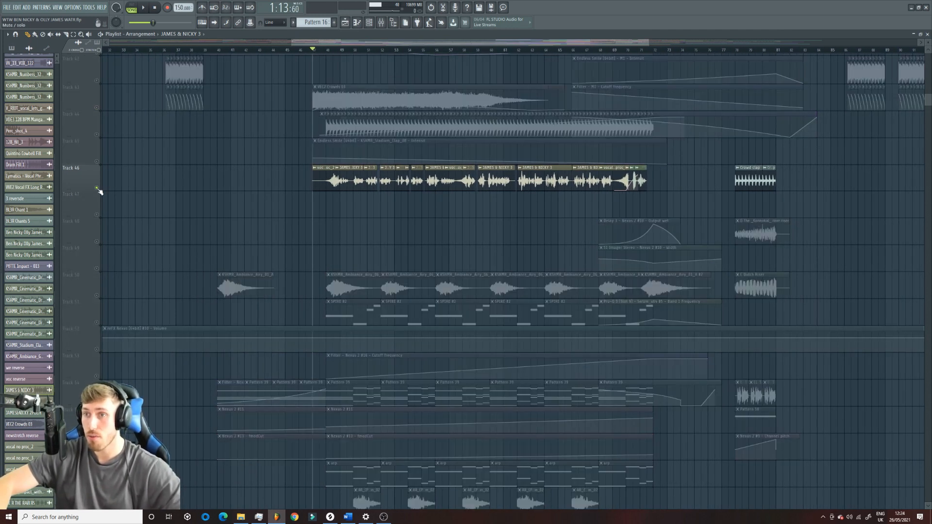
- Play the soloed vocals from the start of the breakdown
scroll(101, 255, "down", 8)
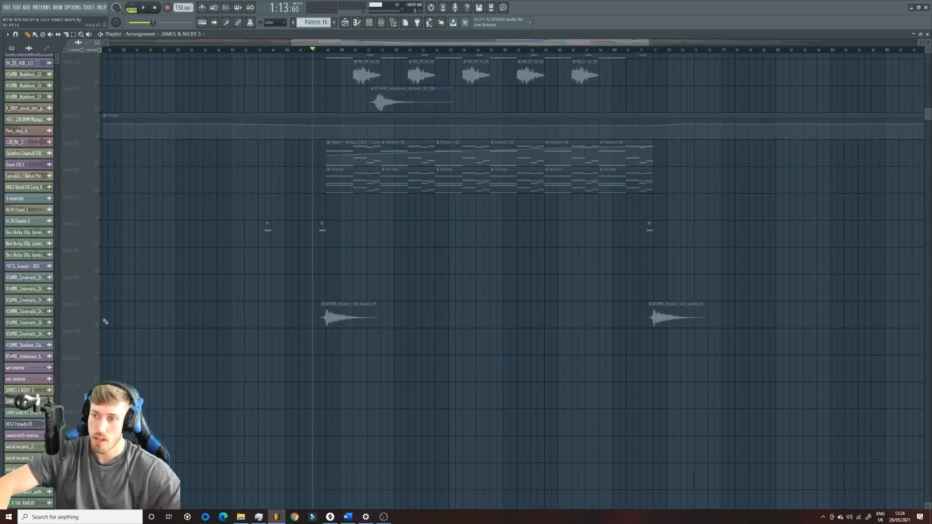
scroll(97, 334, "down", 5)
scroll(94, 330, "up", 8)
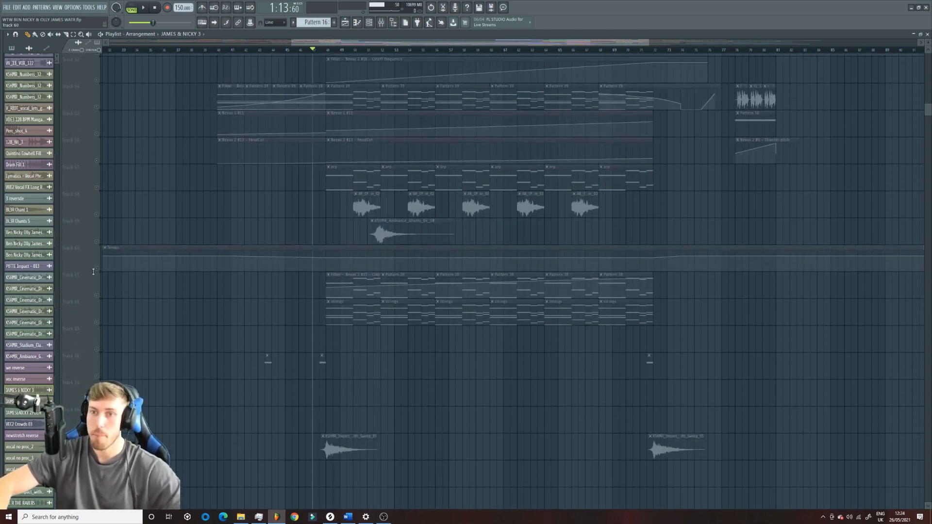
scroll(101, 258, "up", 9)
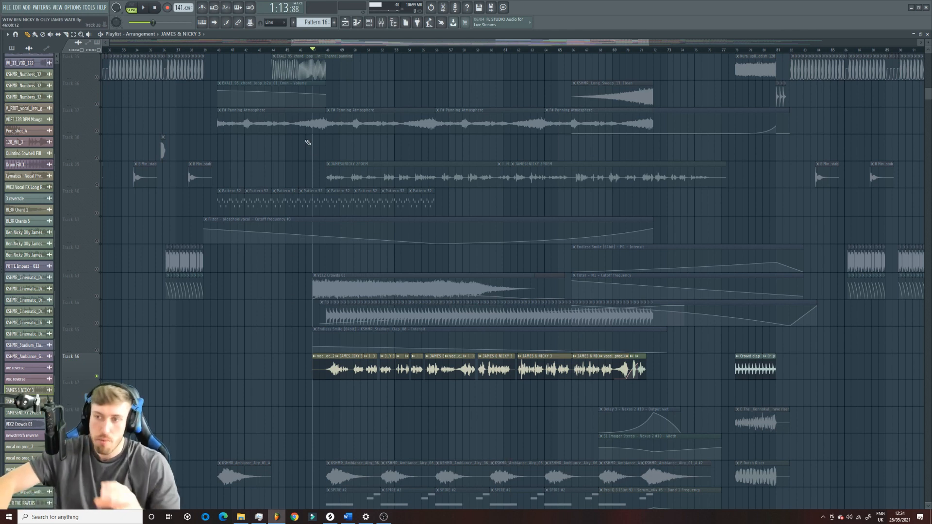
left_click_drag(292, 43, 334, 44)
key("space")
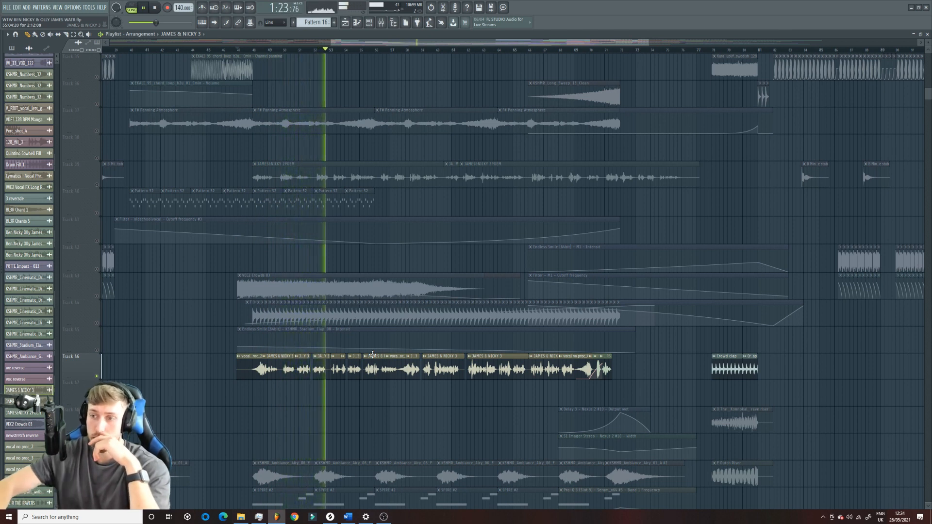
- Enlarge Track 46 vertically to examine the vocal waveforms in detail
left_click_drag(81, 380, 81, 443)
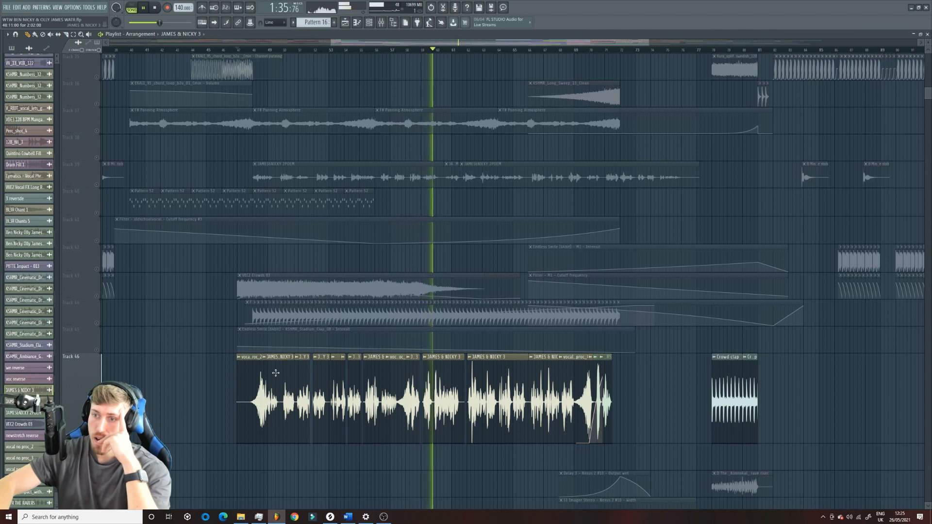
scroll(276, 373, "down", 1)
scroll(276, 372, "down", 3)
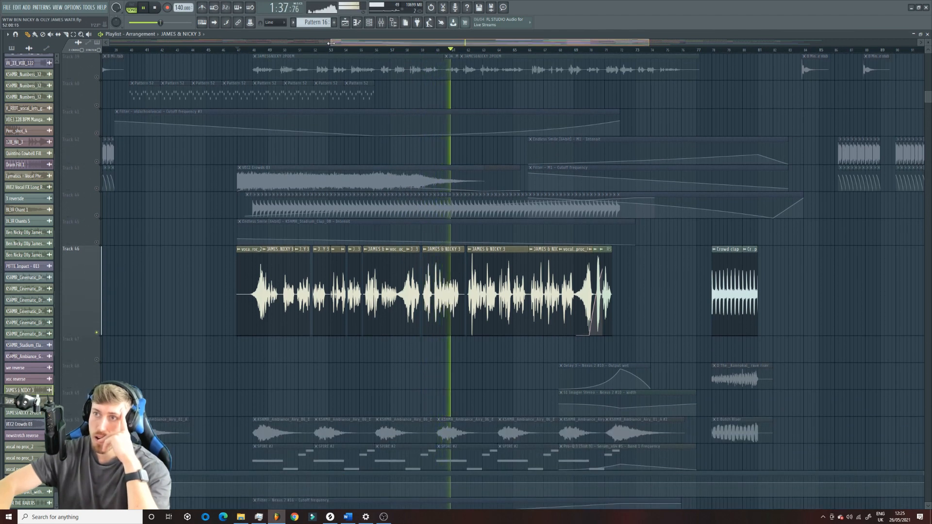
- Follow the vocal clips on Track 46 to their end, stop playback and save the project
left_click_drag(331, 43, 378, 46)
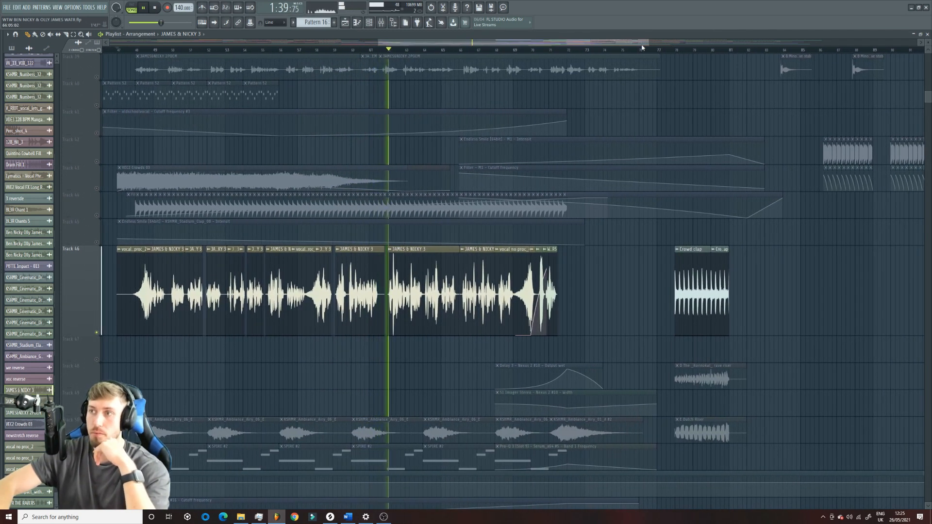
left_click_drag(648, 42, 551, 57)
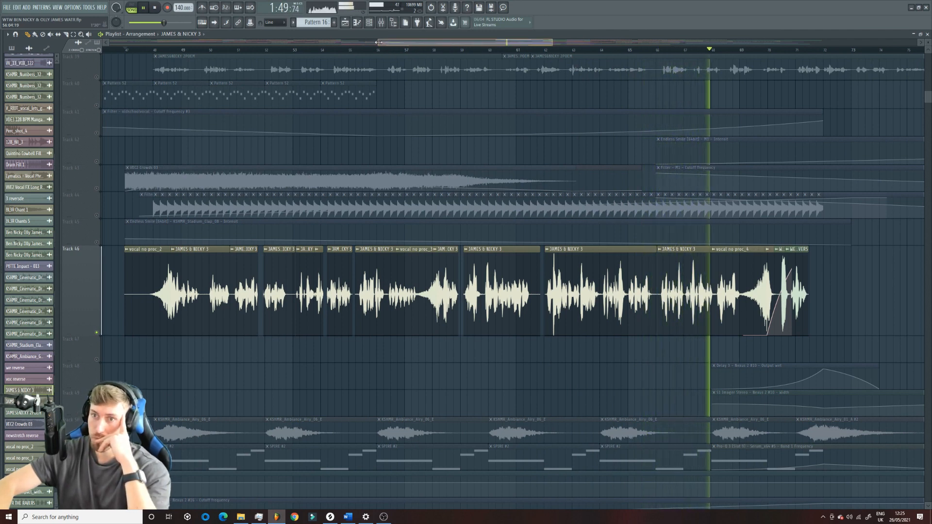
left_click_drag(378, 41, 382, 41)
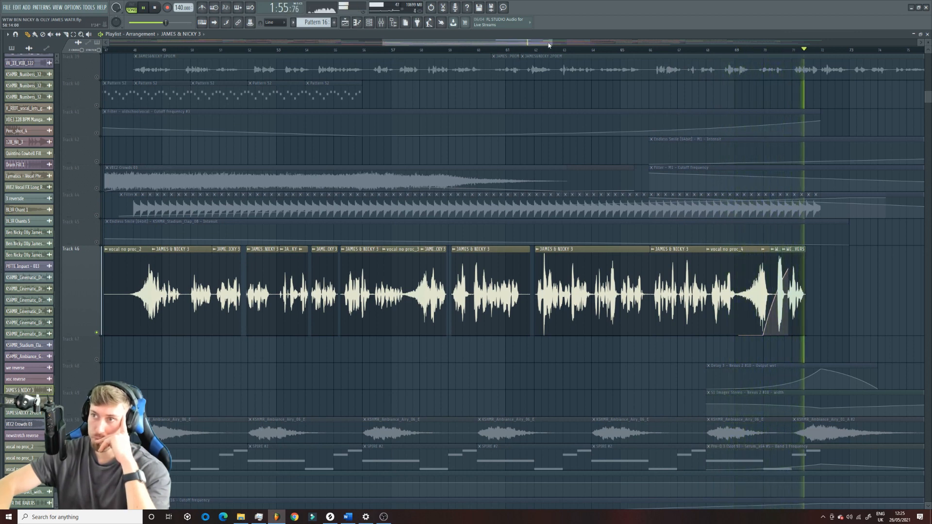
left_click_drag(550, 42, 546, 41)
key("space")
key("ctrl+s")
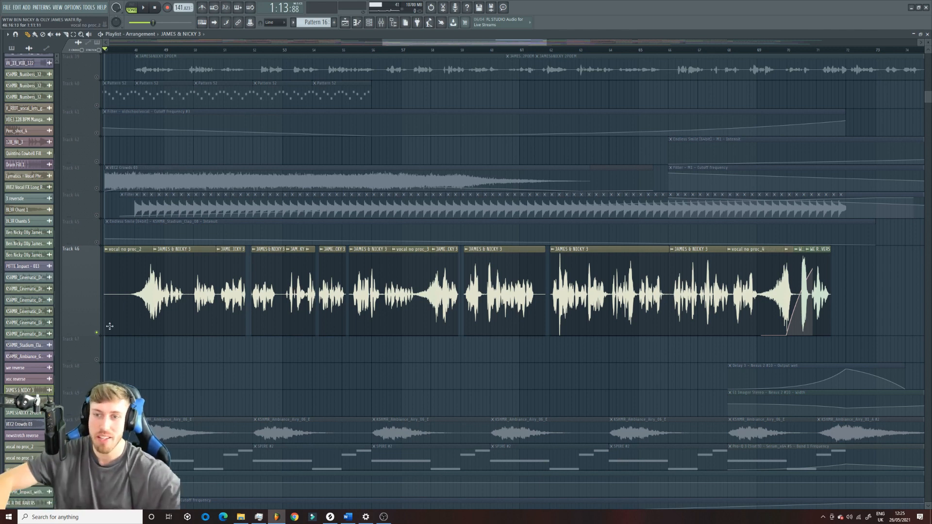
- Reduce the height of Track 46 in the playlist
left_click_drag(84, 335, 84, 277)
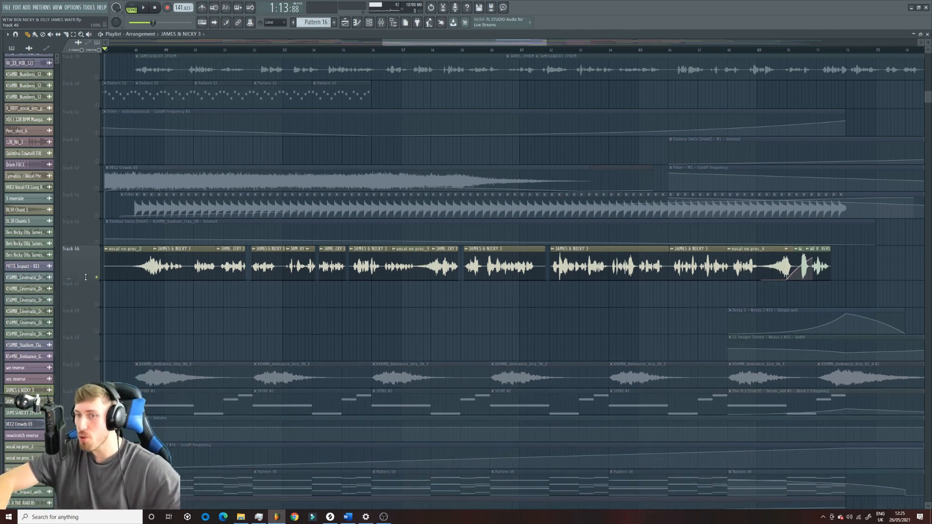
left_click_drag(545, 41, 524, 40)
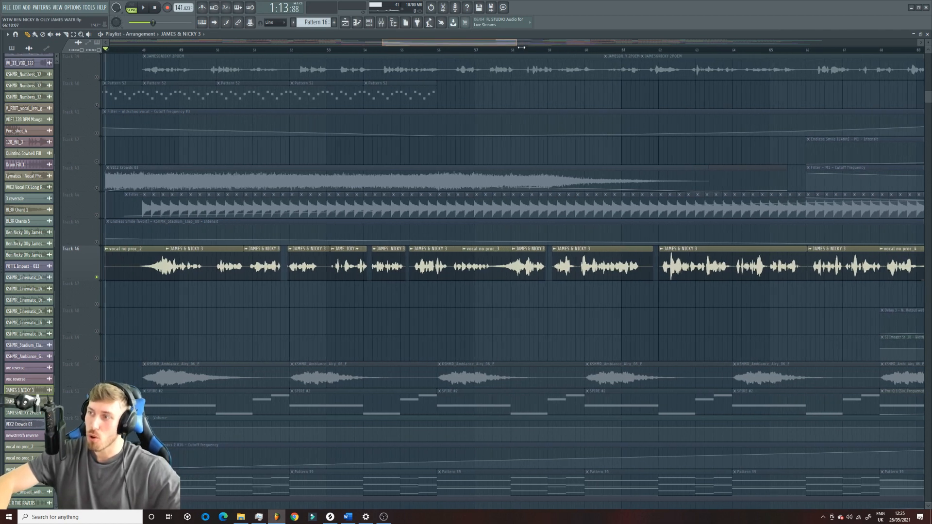
- Inspect the vocal no proc_2 clip's channel settings and mixer track, and select the vocal no proc_3 clip in the playlist
double_click(151, 265)
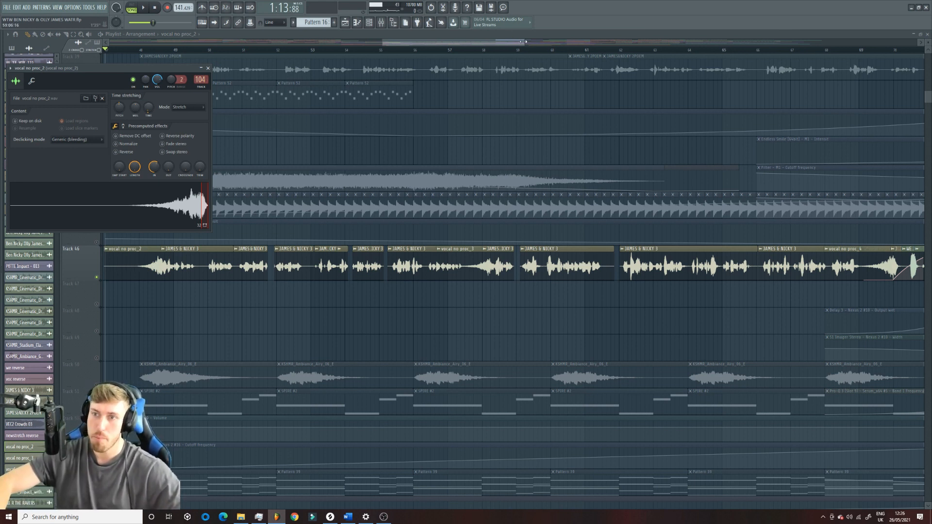
left_click(382, 22)
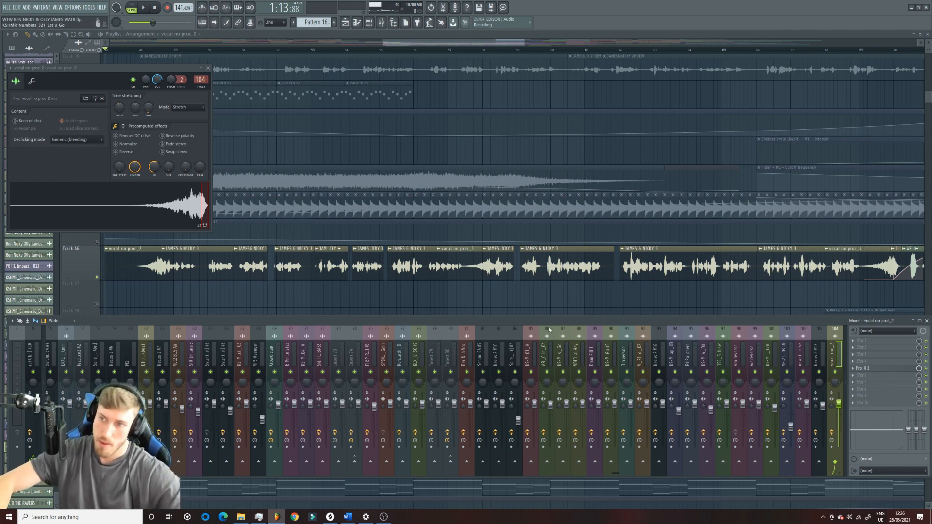
left_click(463, 263)
left_click_drag(441, 263, 445, 263)
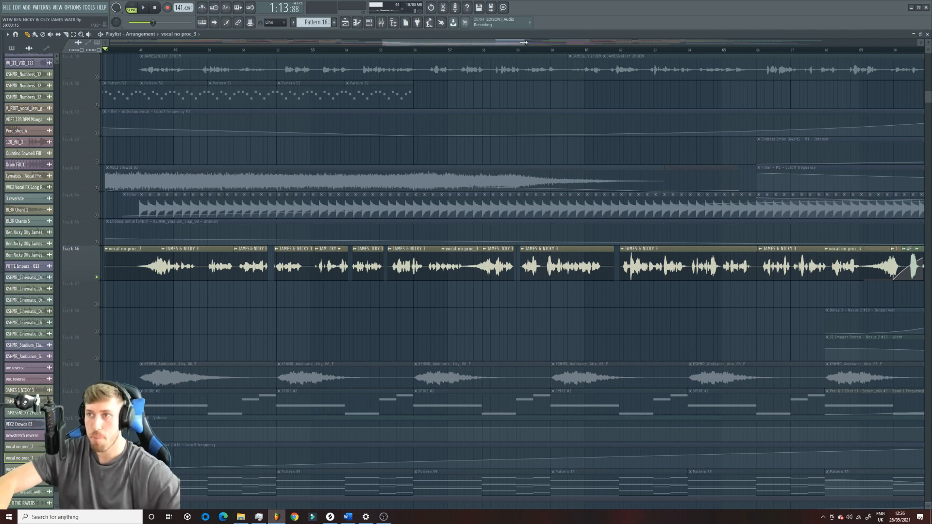
- Open the channel settings of the JAMES & NICKY 3 vocal clip and show its mixer track's effects
left_click_drag(524, 42, 640, 42)
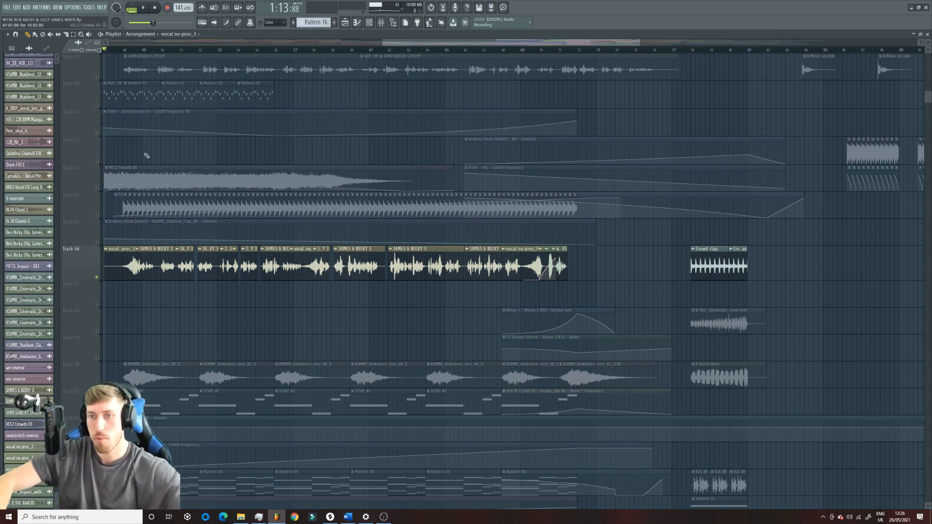
double_click(162, 265)
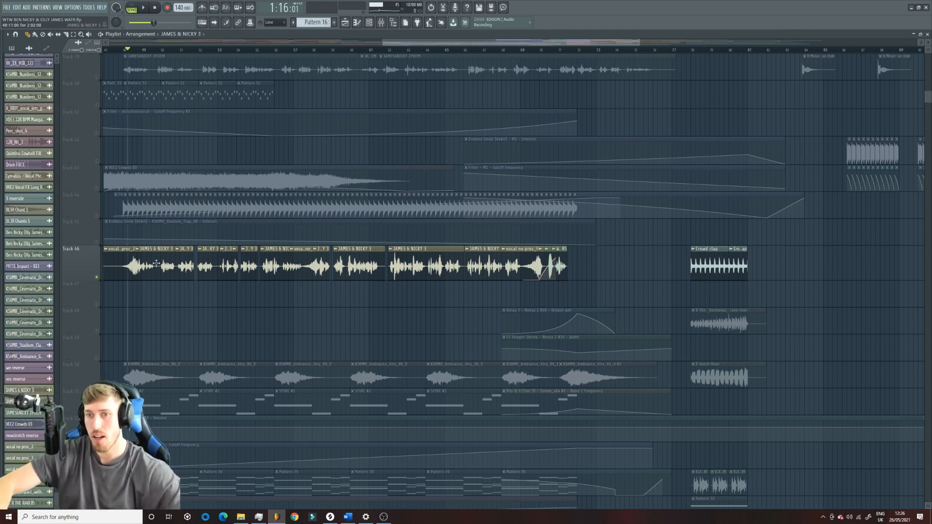
left_click(381, 22)
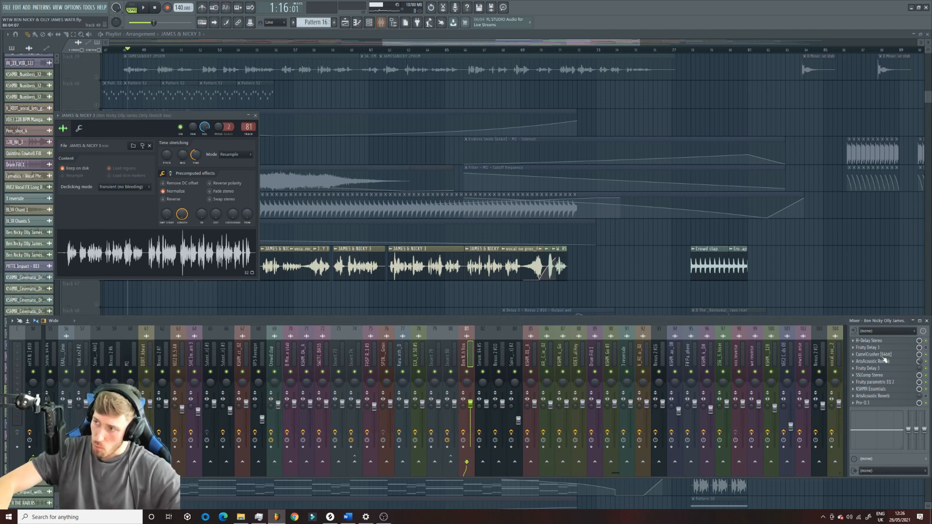
- Open the H-Delay Stereo effect on the vocal's mixer track and audition the vocals with it
left_click(889, 342)
key("space")
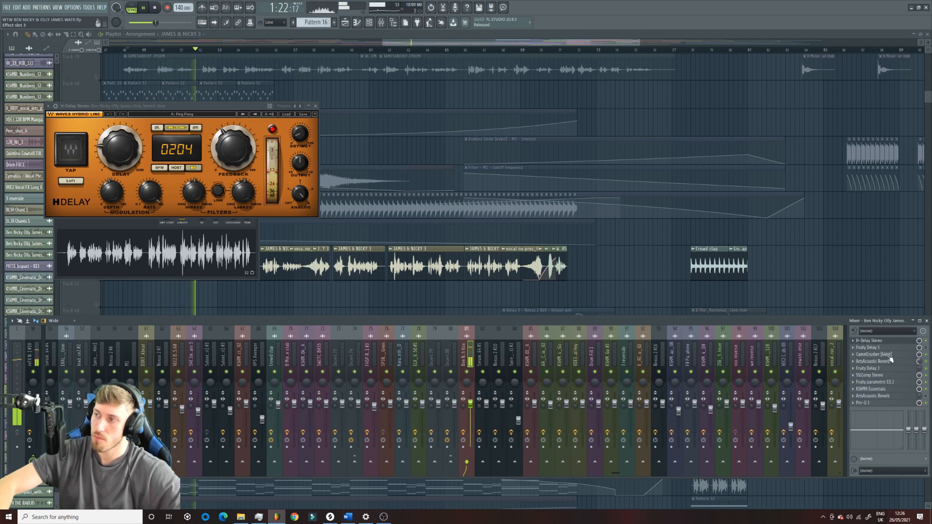
key("space")
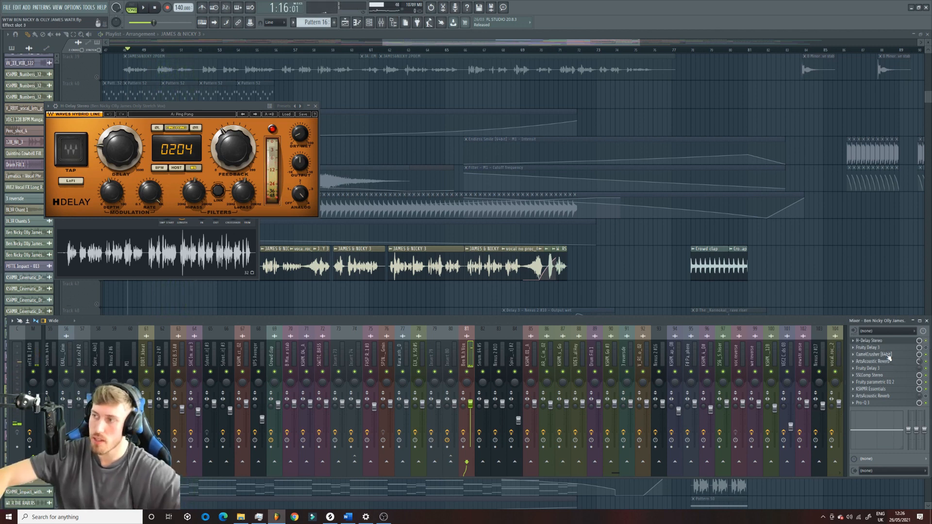
- Open the CamelCrusher and ArtsAcoustic Reverb effects on the vocal's mixer track to inspect their settings
left_click(888, 355)
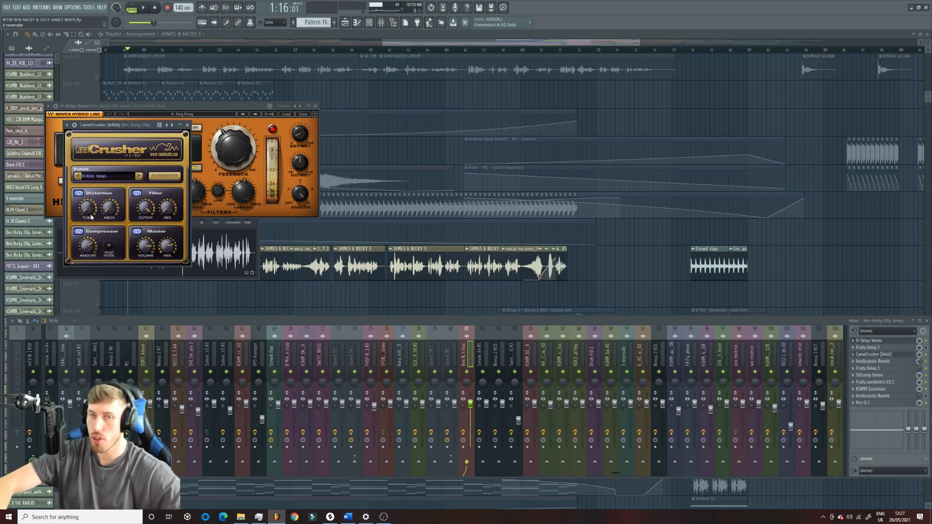
left_click(894, 362)
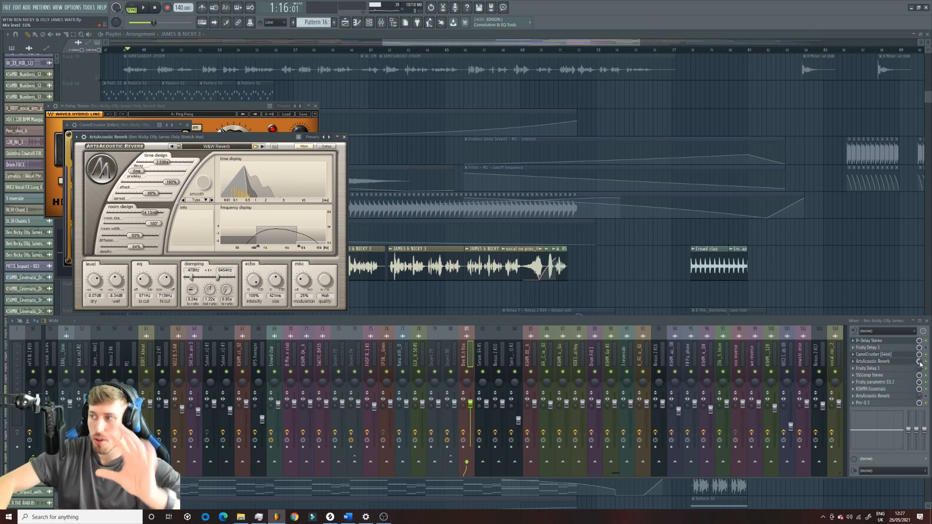
- Open the SSLComp Stereo, Fruity parametric EQ 2 and KSHMR Essentials effects on the vocal's mixer track to inspect their settings
left_click(880, 377)
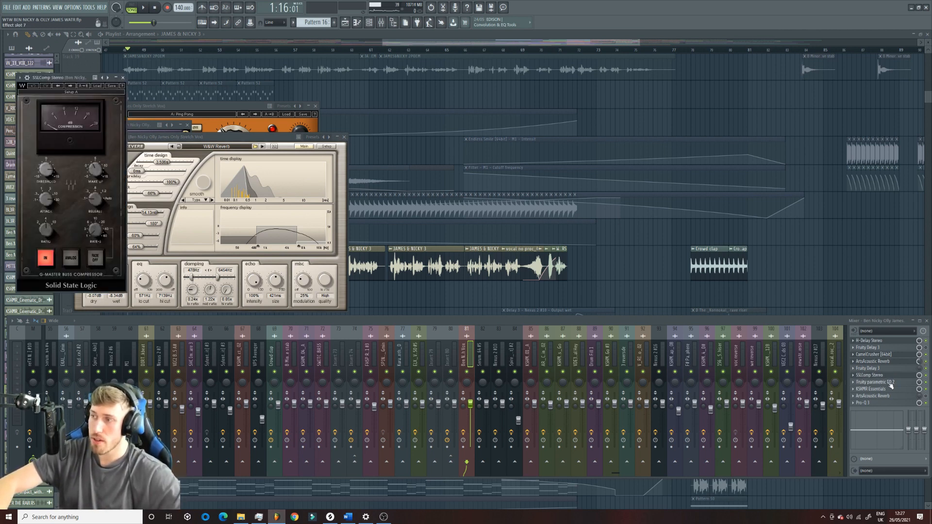
left_click(890, 382)
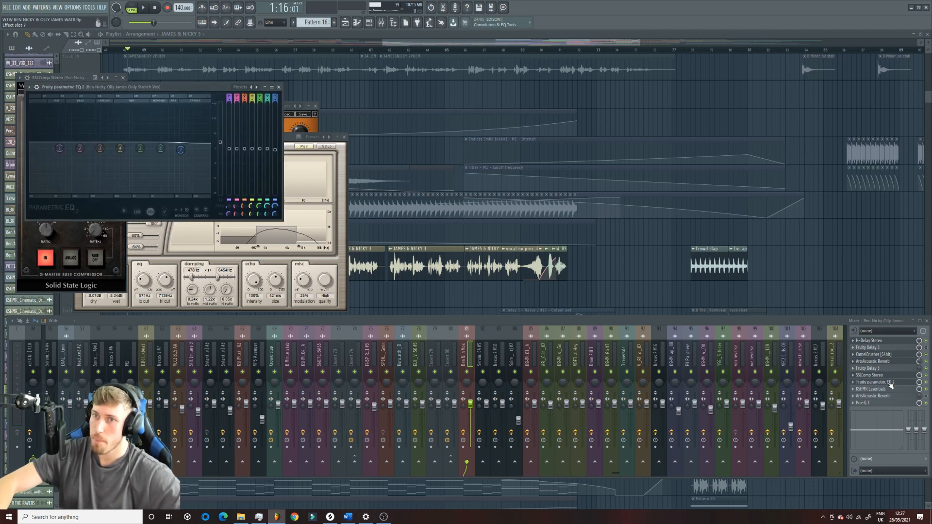
left_click(885, 389)
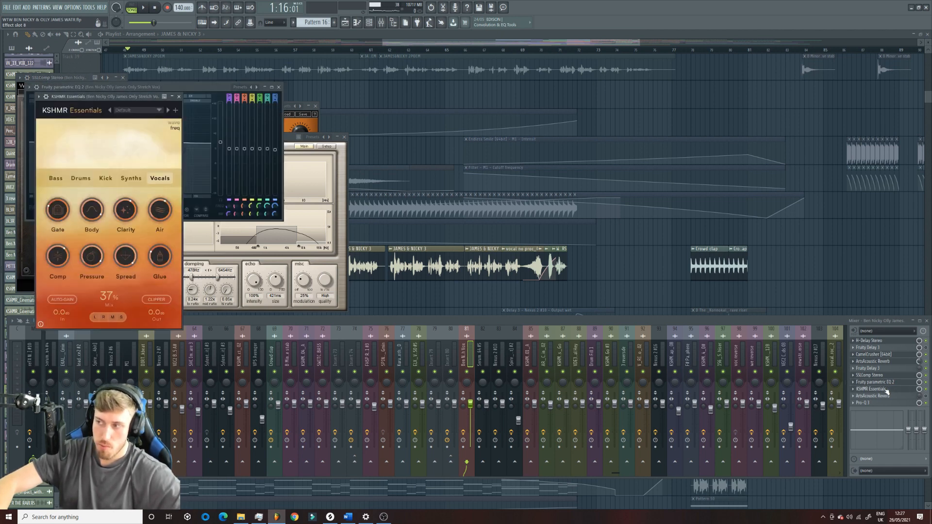
- Audition the vocals while toggling the KSHMR Essentials effect on their mixer track, and stop playback
key("space")
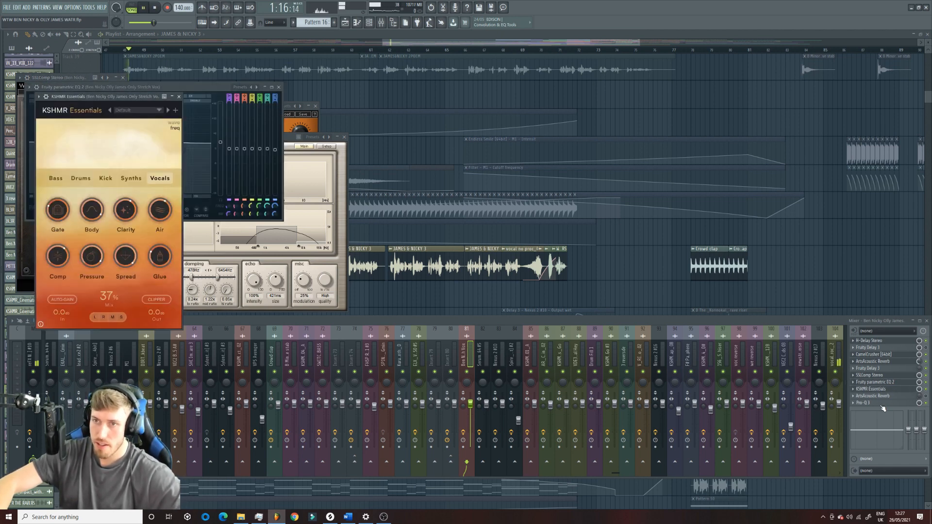
left_click(926, 389)
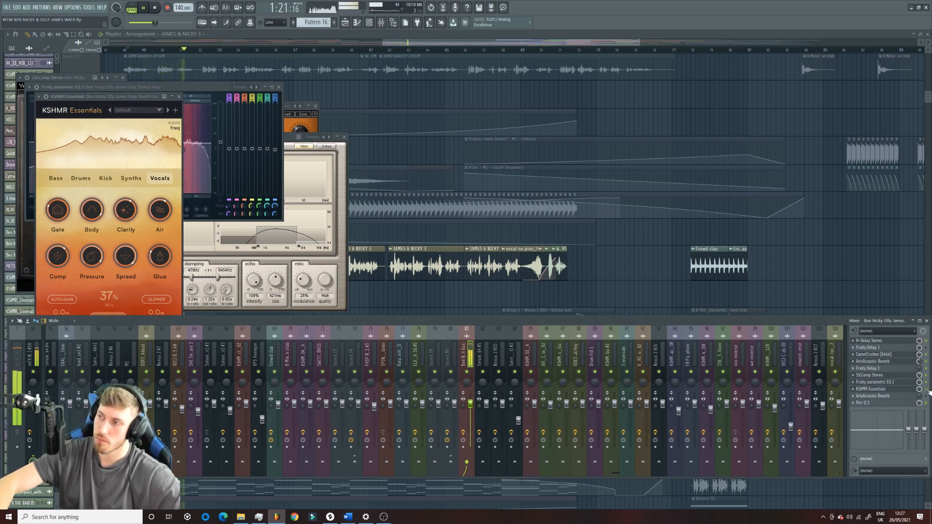
key("space")
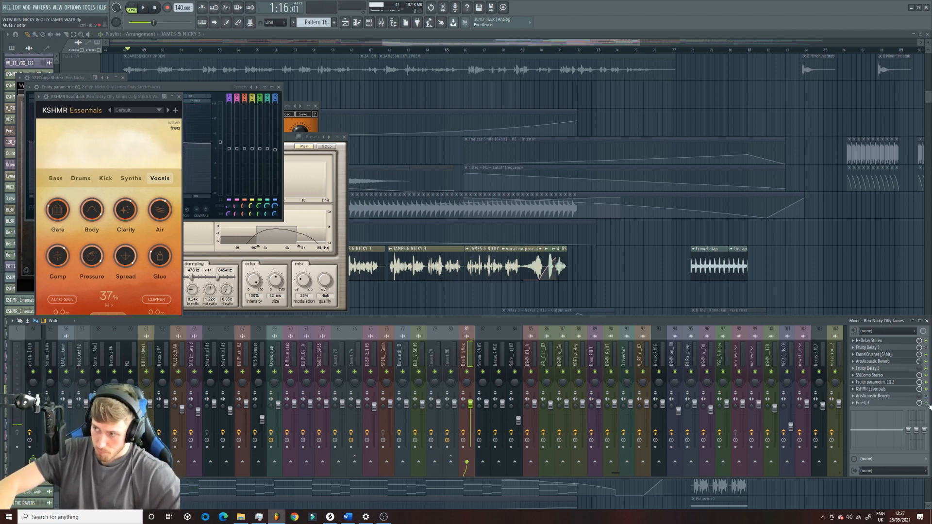
- Open the Pro-Q 3 equalizer on the vocal's mixer track to inspect its curve, and return to the playlist
left_click(884, 404)
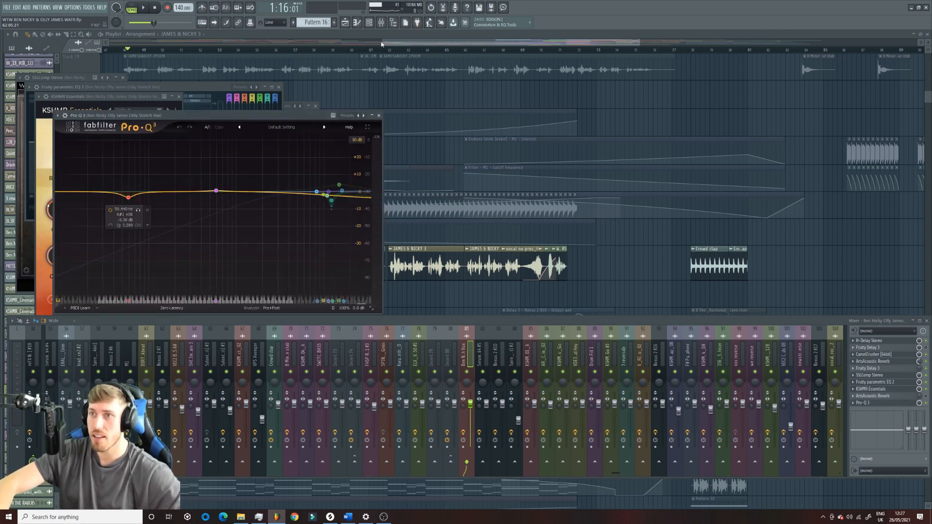
left_click(309, 70)
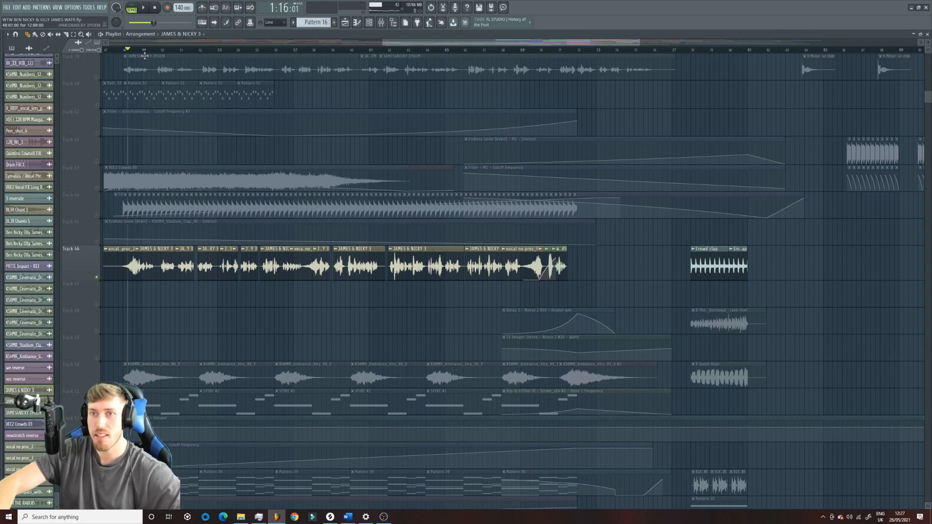
left_click_drag(380, 44, 383, 45)
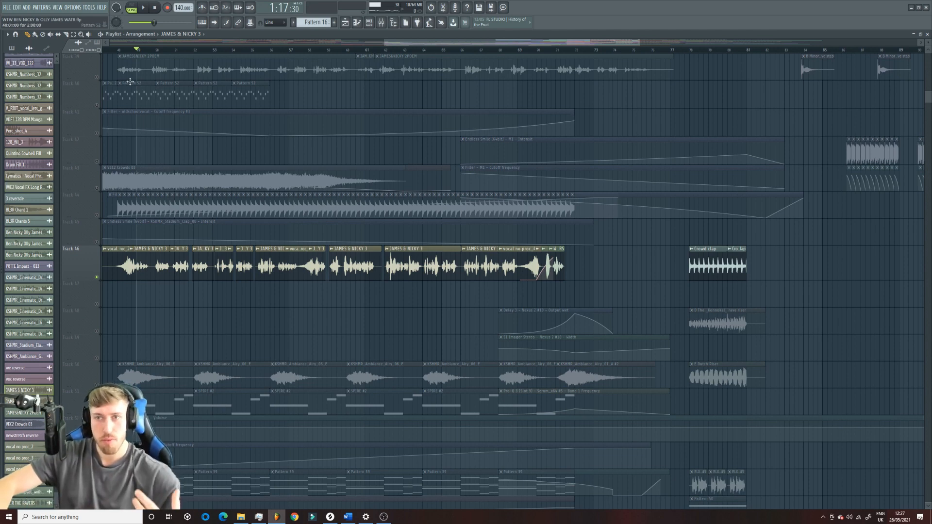
scroll(112, 145, "up", 2)
scroll(111, 144, "down", 2)
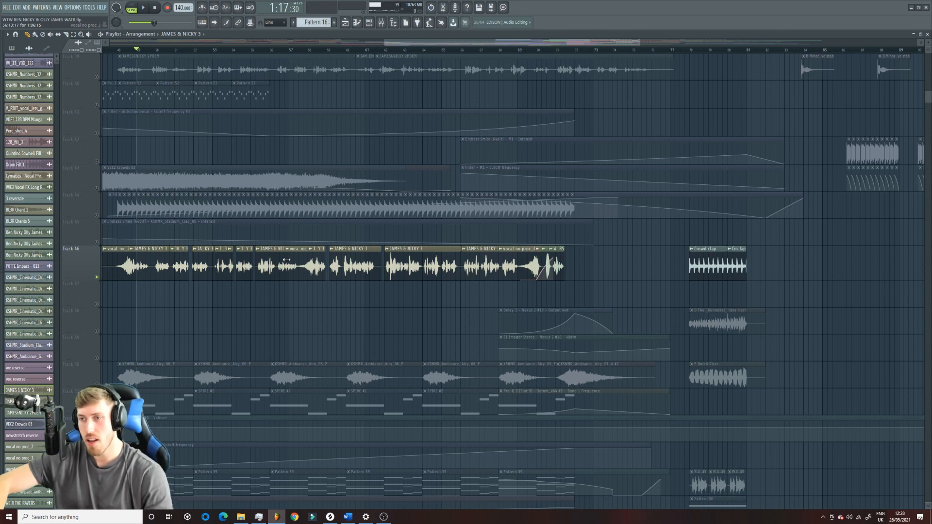
- Unmute Track 51 and play it together with the vocals from the start of its first SPIRE #2 clip
scroll(156, 337, "down", 3)
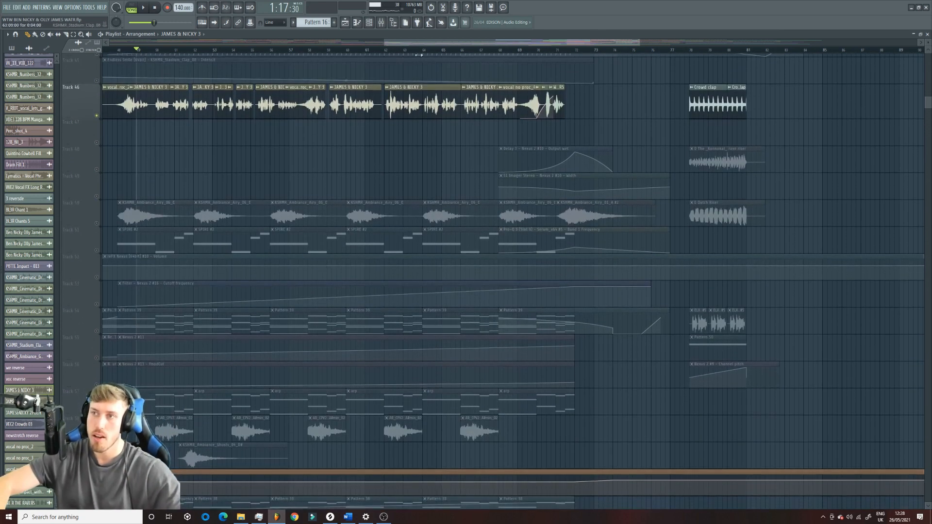
left_click_drag(431, 45, 428, 45)
left_click(97, 251)
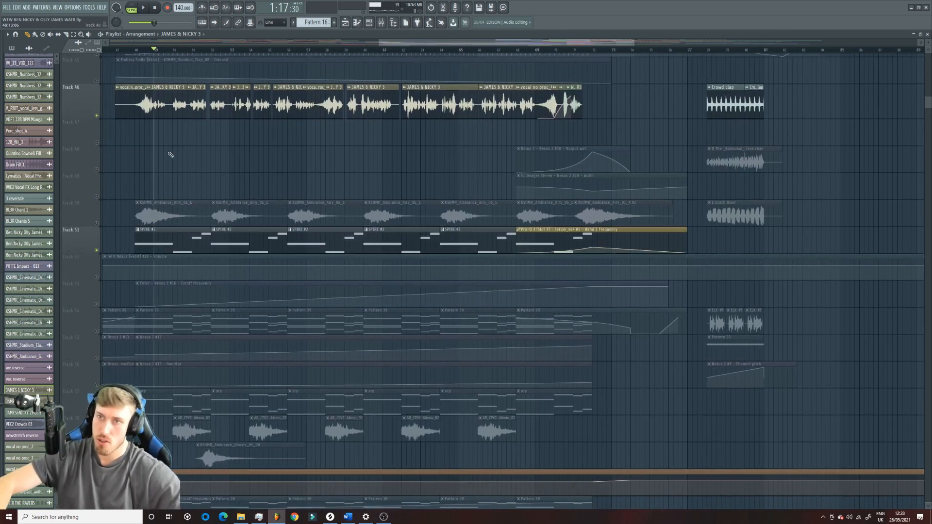
left_click(144, 50)
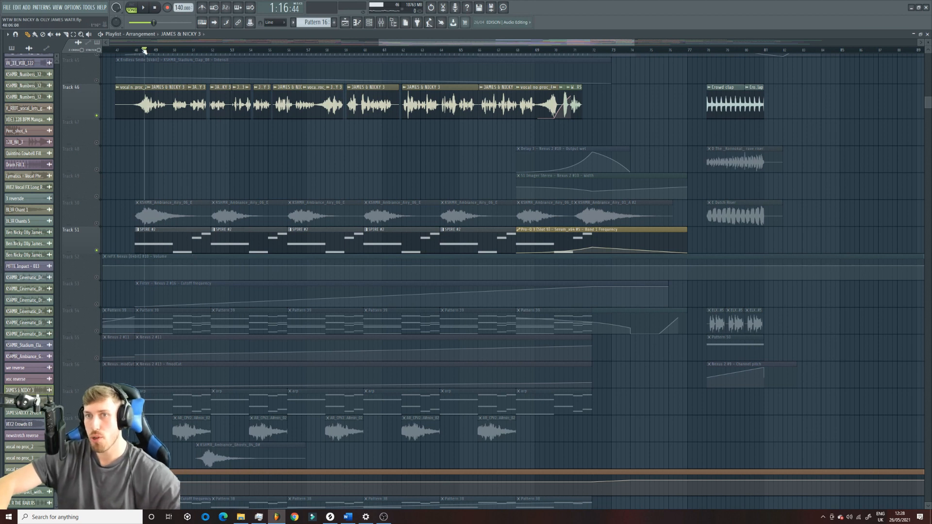
left_click_drag(141, 49, 136, 50)
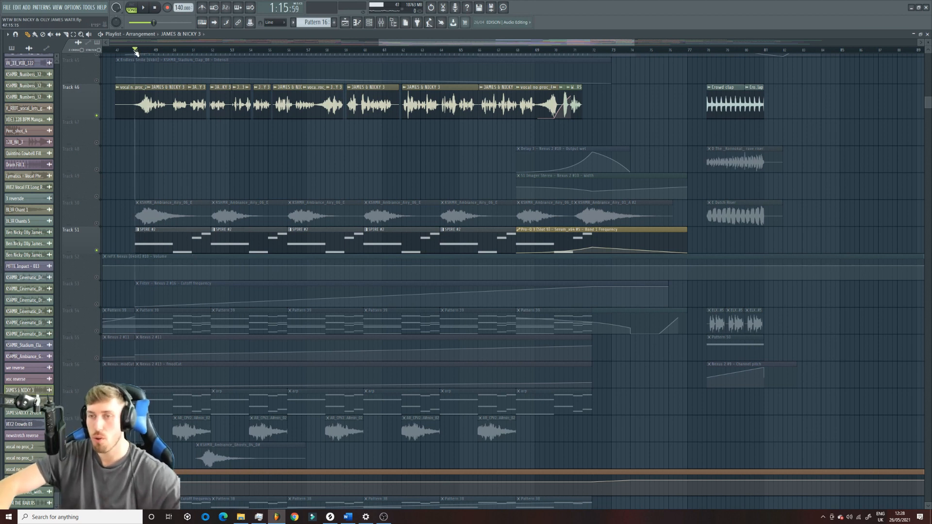
key("space")
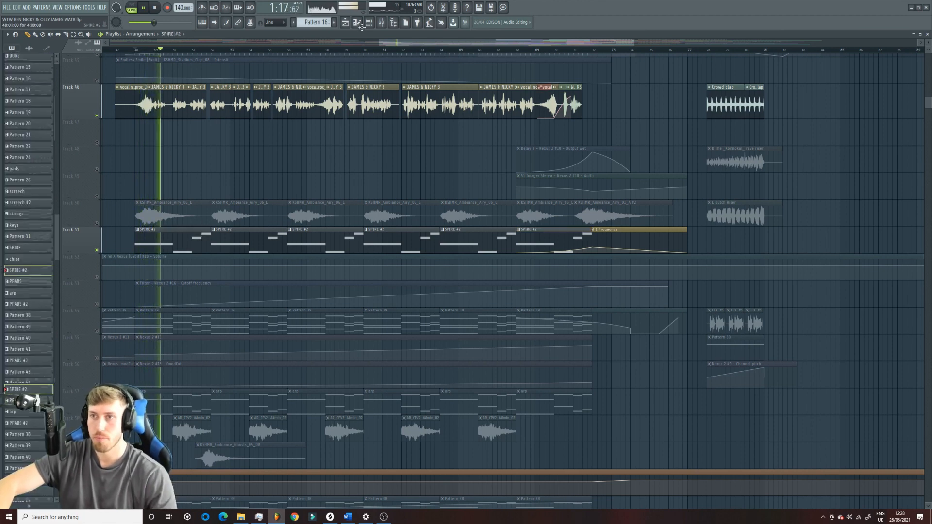
- View the SPIRE #2 pattern's notes in the piano roll during playback, return to the playlist and stop playback
double_click(204, 236)
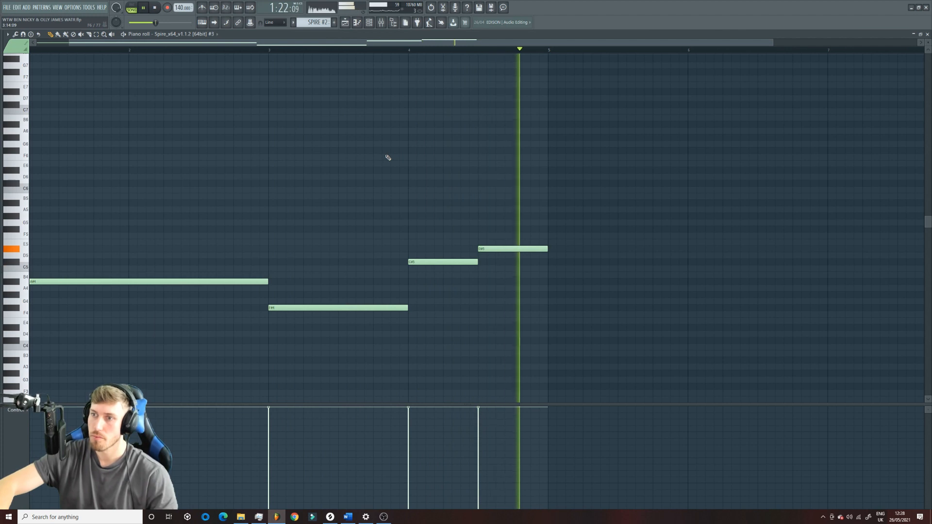
left_click(345, 23)
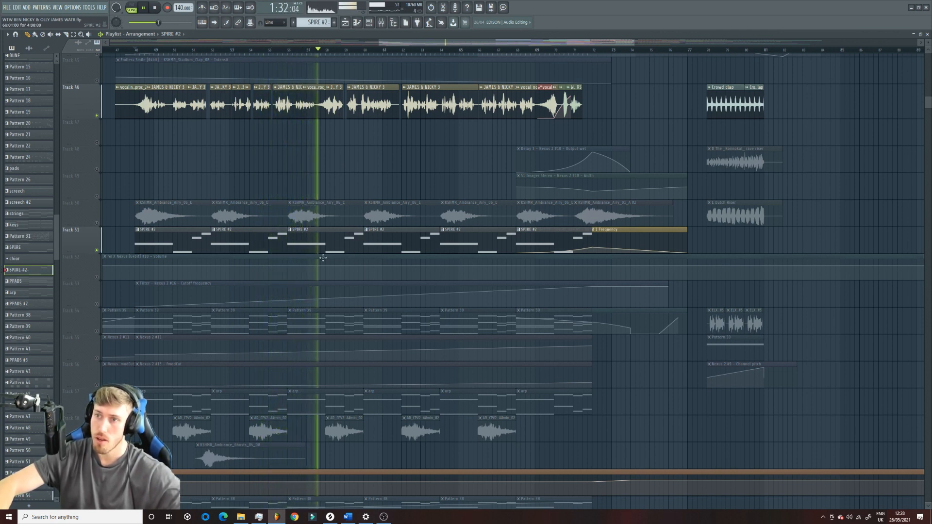
key("space")
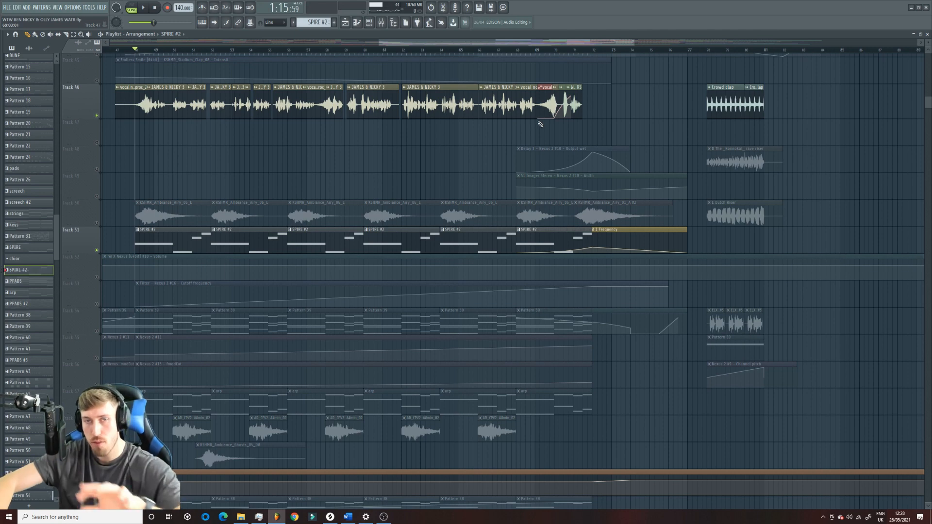
- Unmute Tracks 53 and 54 in the playlist and open the Pattern 39 clip in the piano roll
left_click(358, 51)
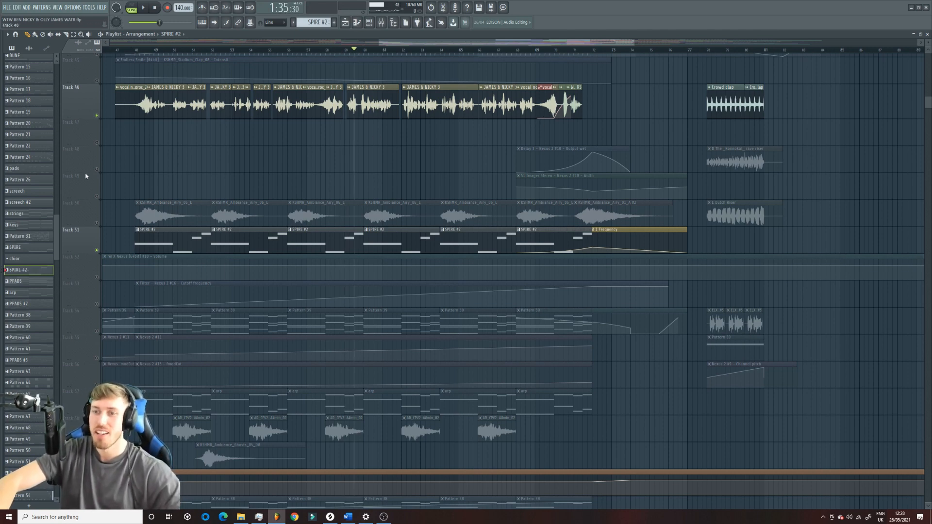
scroll(103, 196, "down", 4)
scroll(103, 196, "up", 5)
left_click(96, 250)
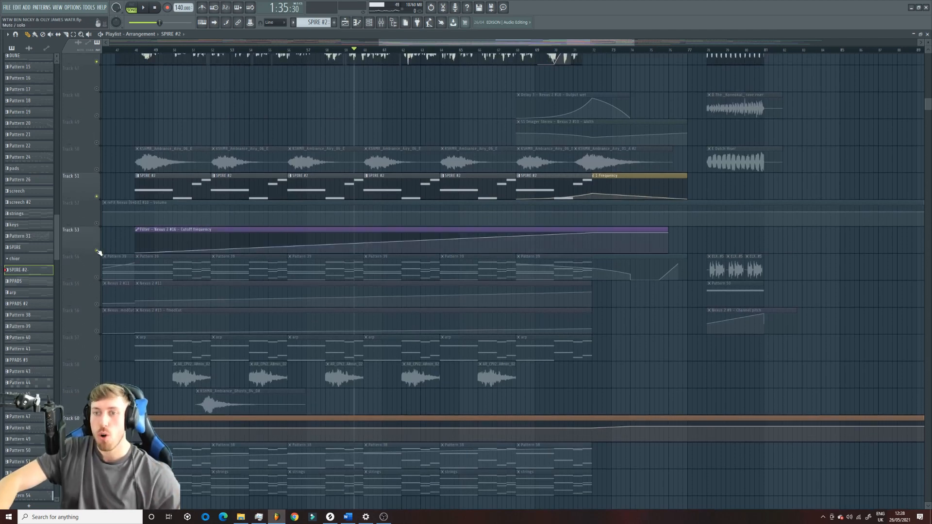
left_click(96, 278)
double_click(161, 257)
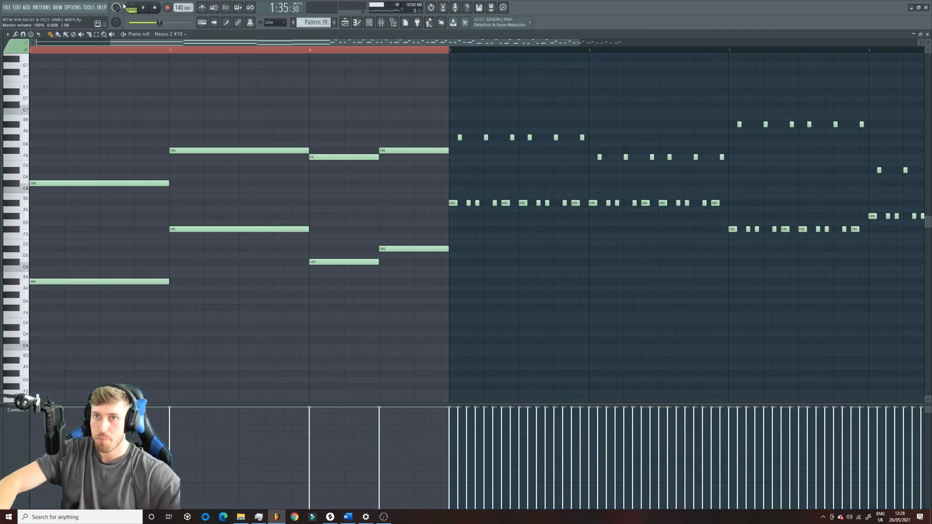
- Switch playback to pattern mode and audition Pattern 39 with the channel rack shown
left_click(131, 7)
key("space")
key("F6")
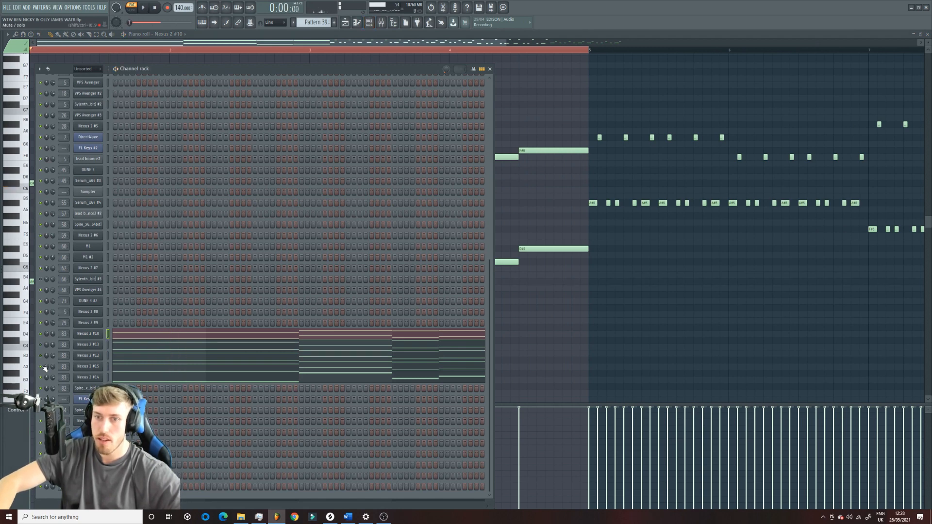
key("space")
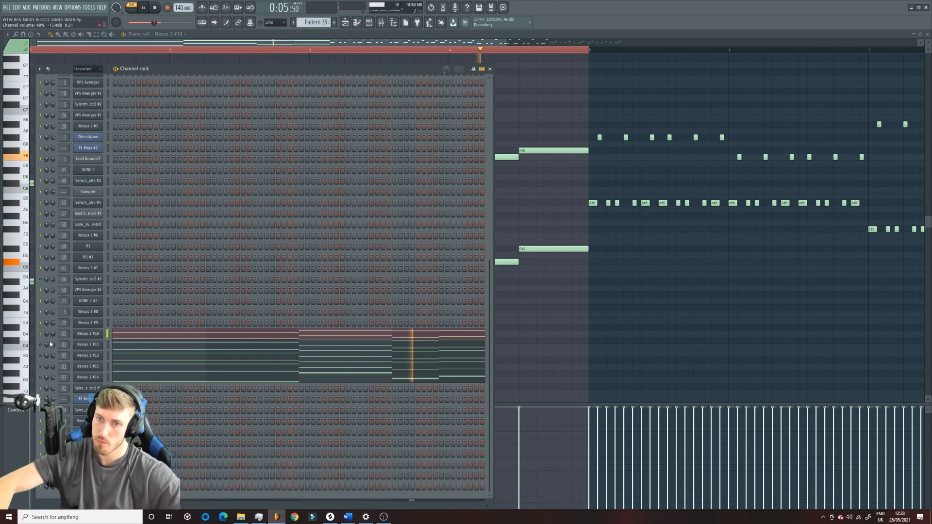
- Play Pattern 39 while viewing the Nexus channel that uses the Epic Pad preset, return to the channel rack and stop playback
key("space")
key("space")
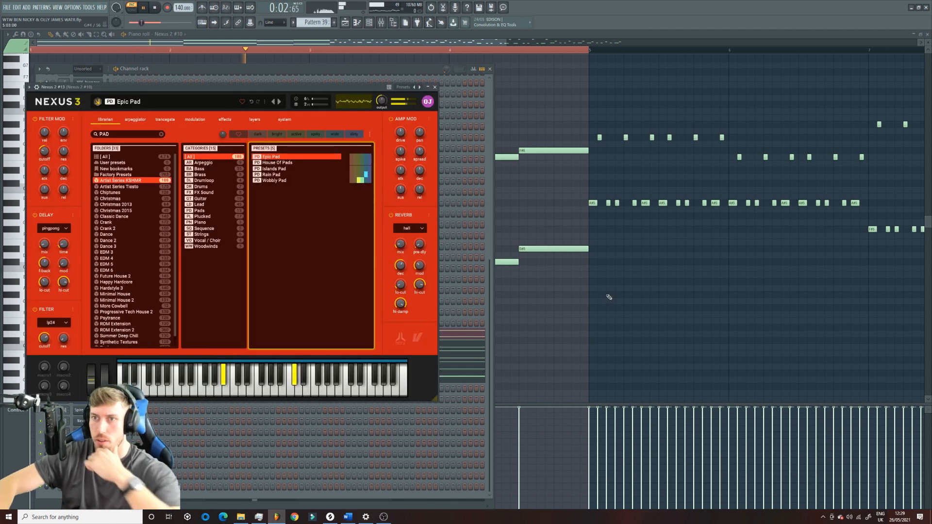
left_click(260, 71)
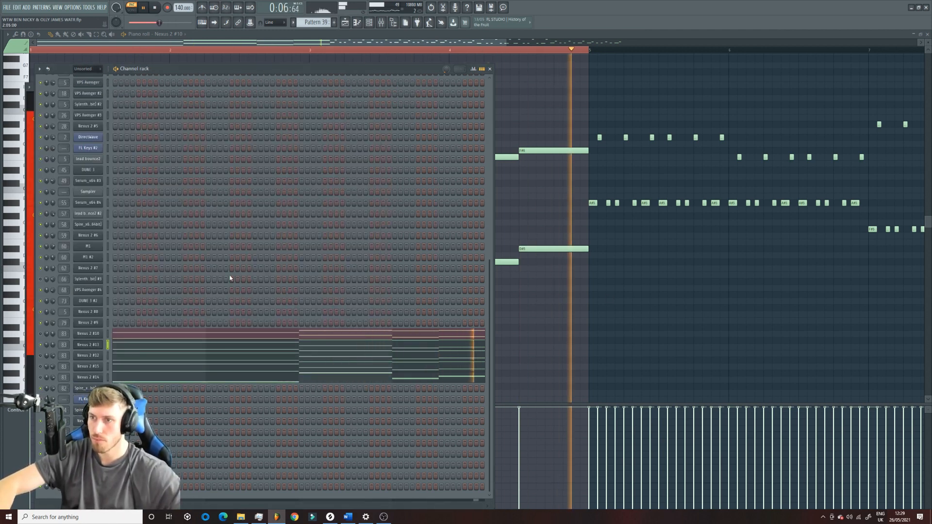
key("space")
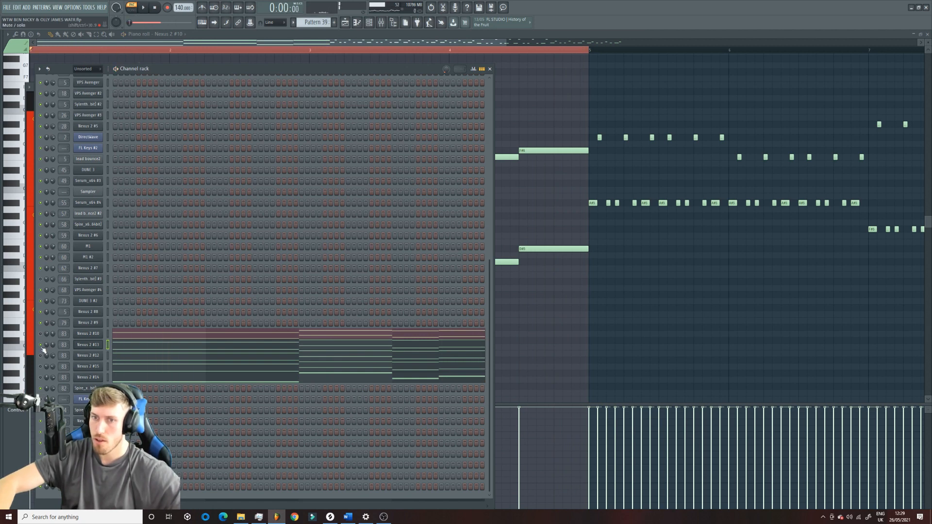
- Toggle the Nexus channels to audition Nexus 2 #12, and inspect its Epic Choir preset
left_click(41, 344)
left_click(41, 334)
left_click(41, 356)
key("space")
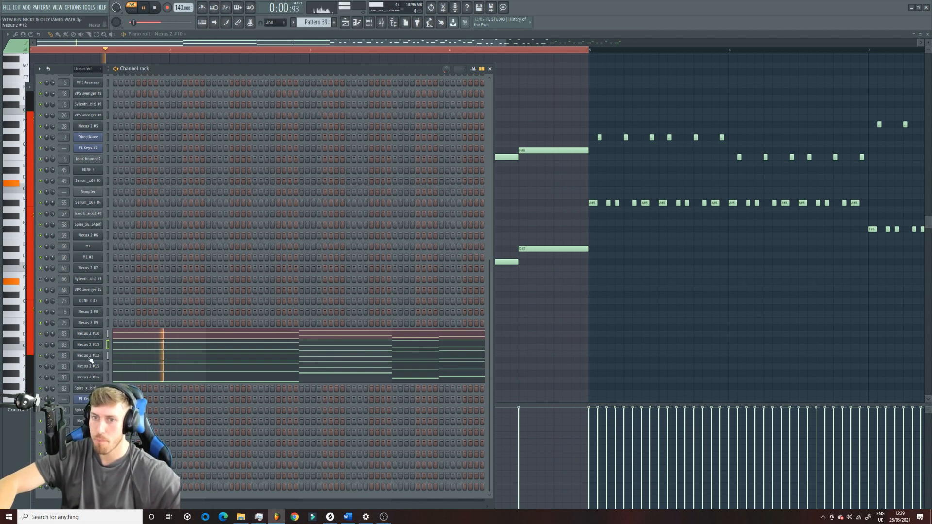
left_click(88, 355)
key("space")
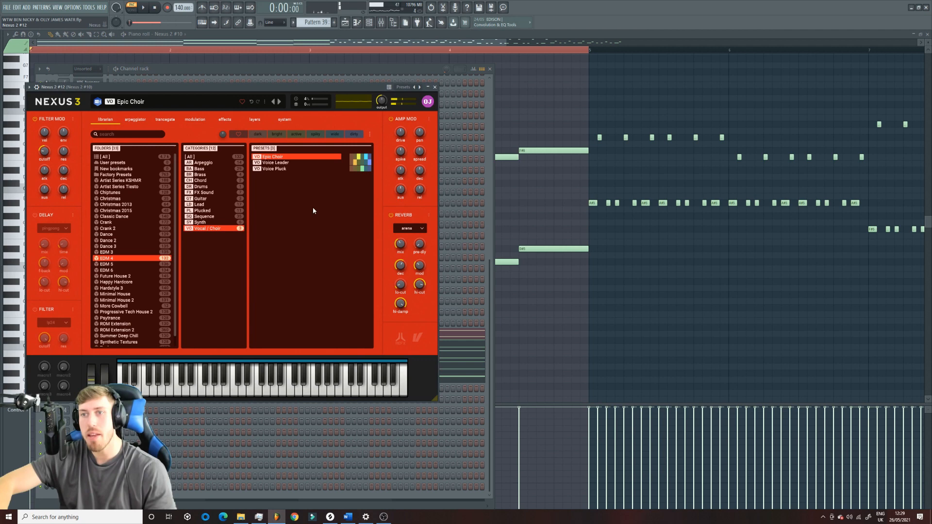
left_click(246, 69)
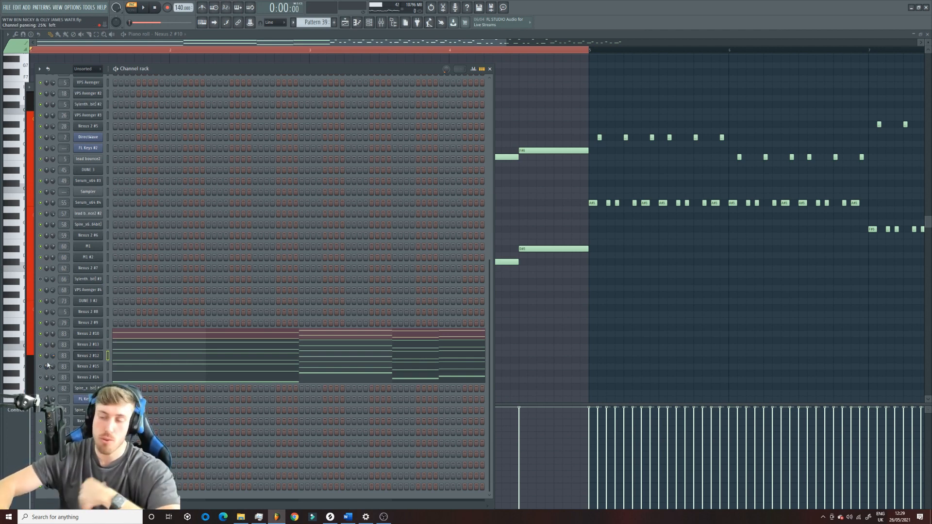
- Briefly play Pattern 39's Nexus layers, and open and leave the Nexus 2 #14 instrument
key("space")
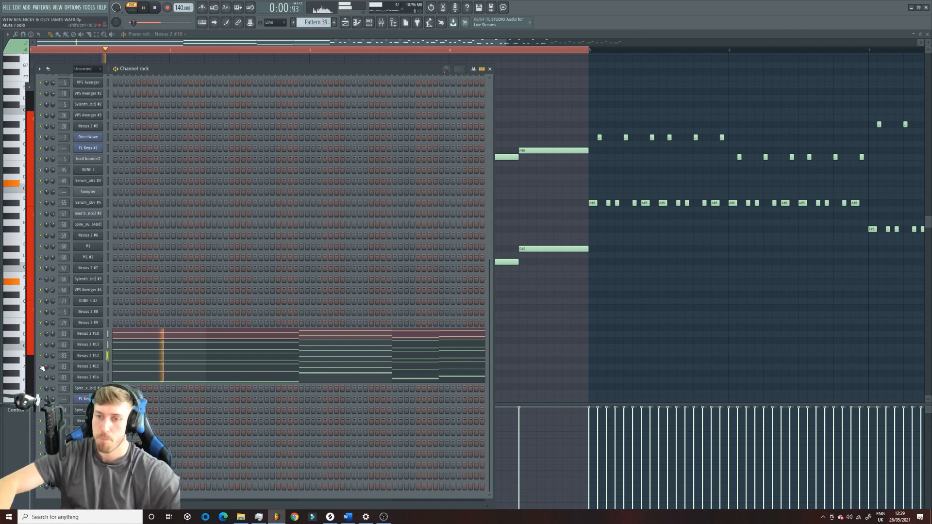
key("space")
left_click(83, 377)
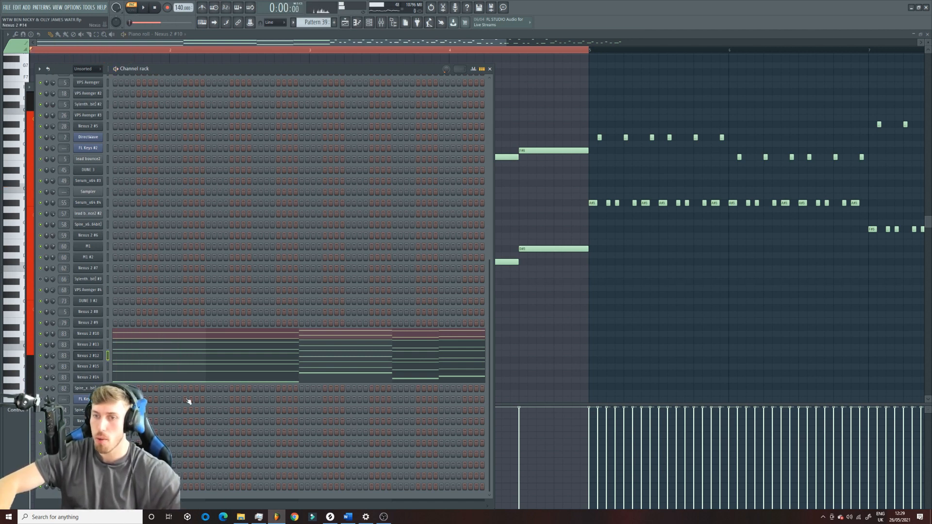
left_click(298, 68)
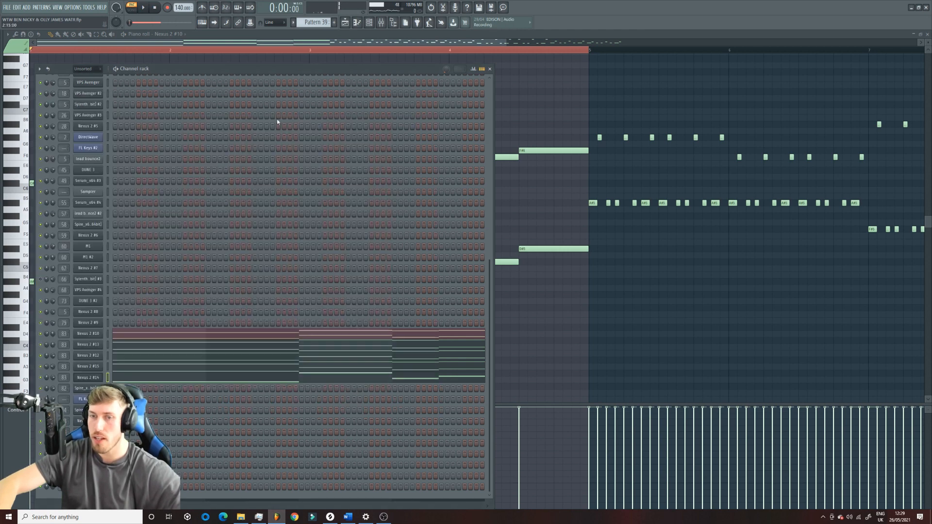
- Open the Nexus 2 #14 channel's notes in the piano roll and audition them
right_click(92, 377)
left_click(118, 377)
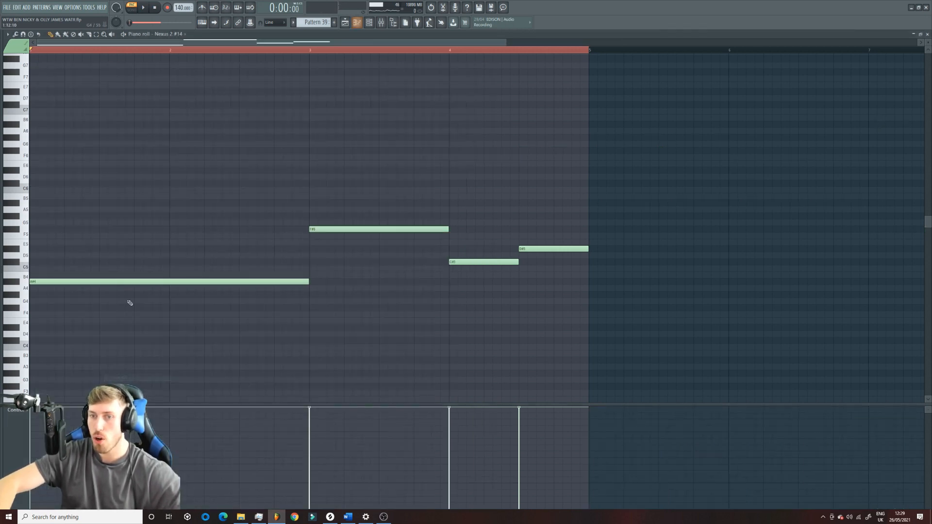
key("space")
- Open the Nexus 2 #15 channel's notes in the piano roll, audition them and return to the channel rack
key("F6")
right_click(93, 365)
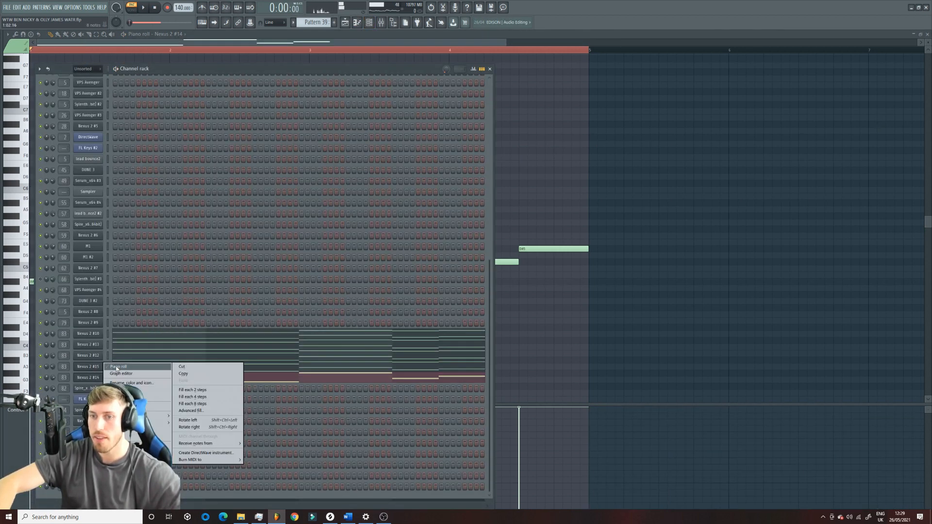
left_click(118, 367)
key("space")
left_click(370, 26)
left_click(94, 343)
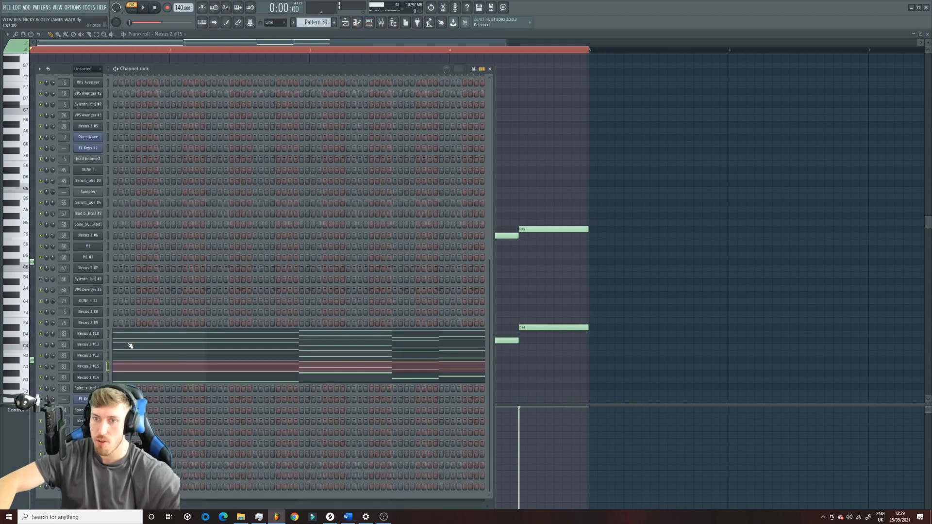
- Play Pattern 39's Nexus layers, open the Nexus 2 #12 instrument and show the mixer track it is routed to
left_click(358, 67)
key("space")
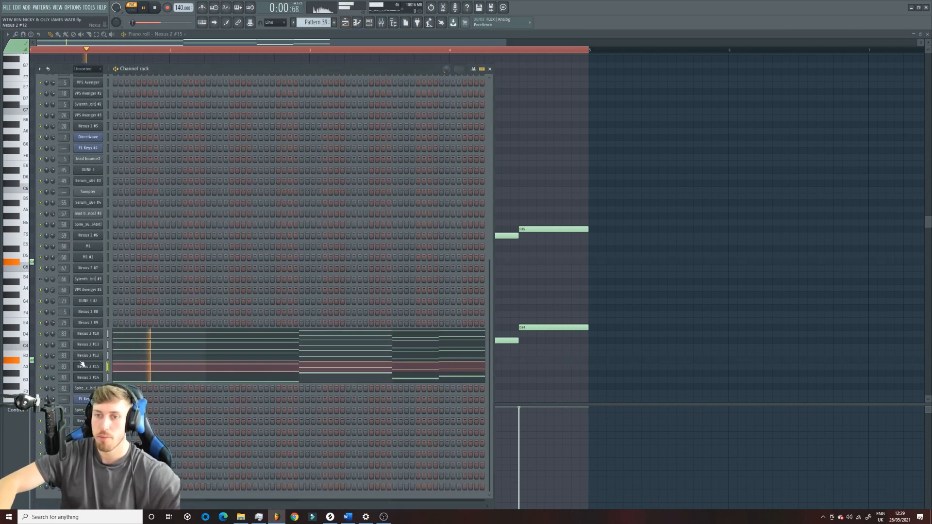
left_click(81, 357)
left_click(381, 23)
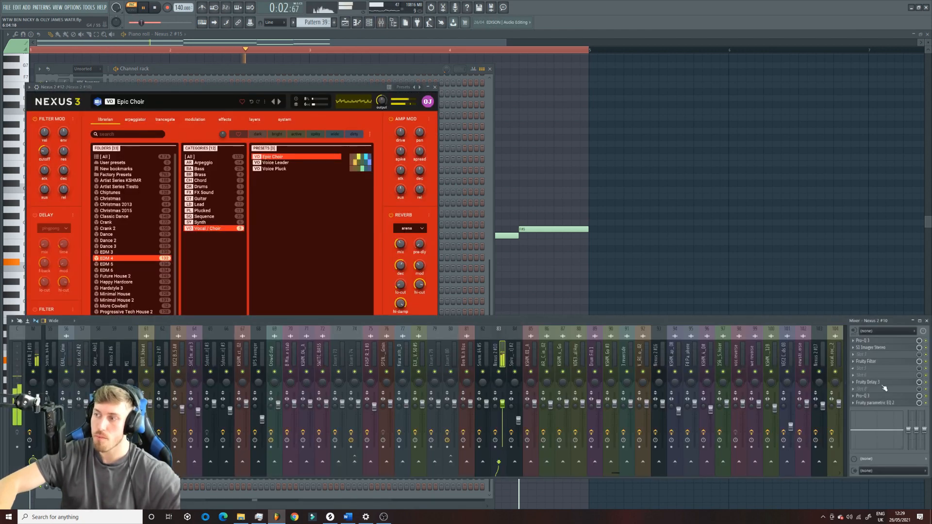
- Inspect the Nexus 2 #10 mixer track's effects: both Pro-Q 3 equalizers, S1 Imager Stereo, Fruity Delay 3 and Fruity Parametric EQ 2
left_click(869, 340)
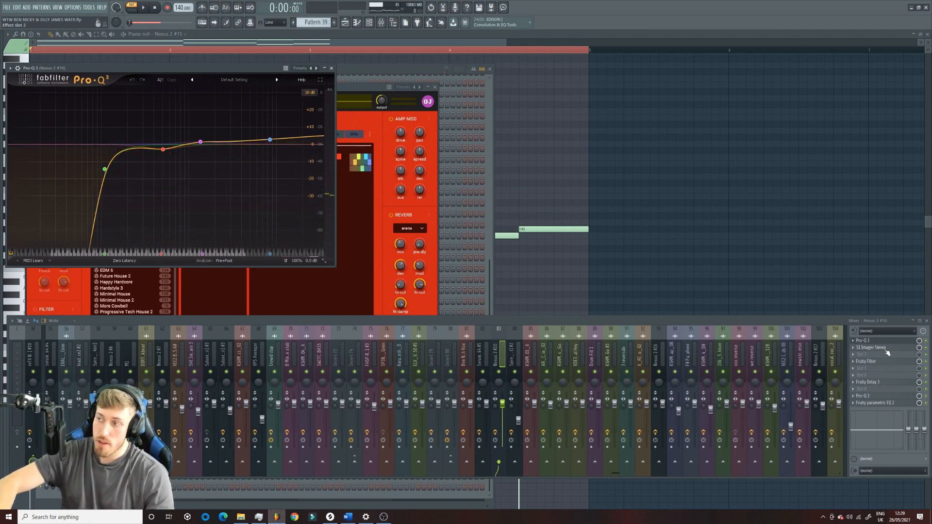
left_click(870, 348)
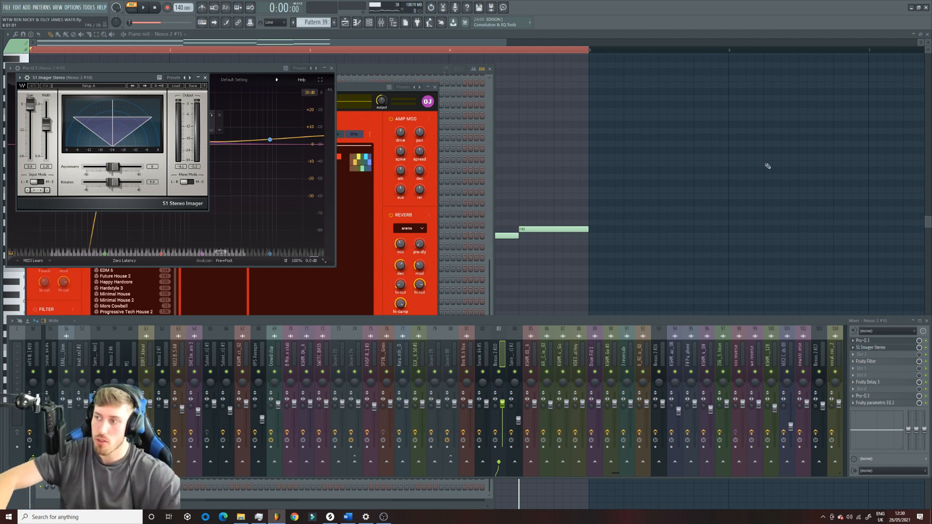
left_click(874, 383)
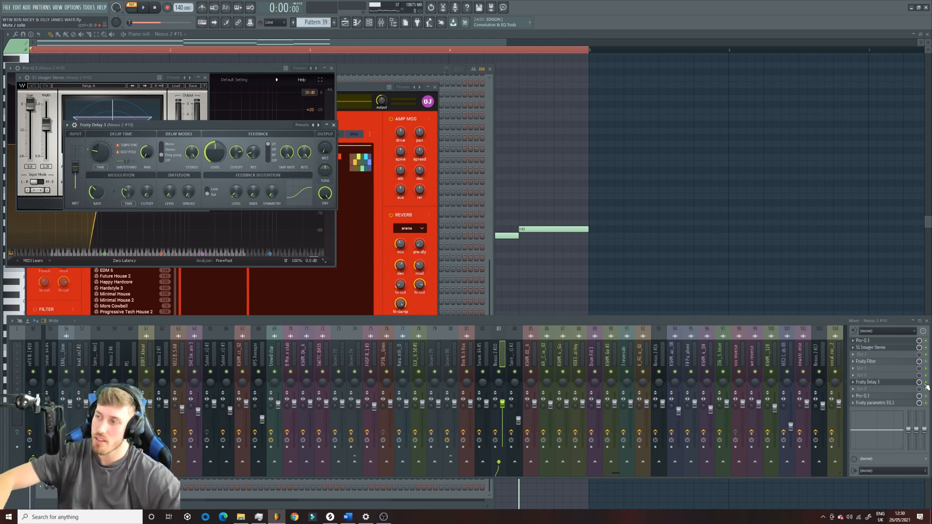
left_click(879, 396)
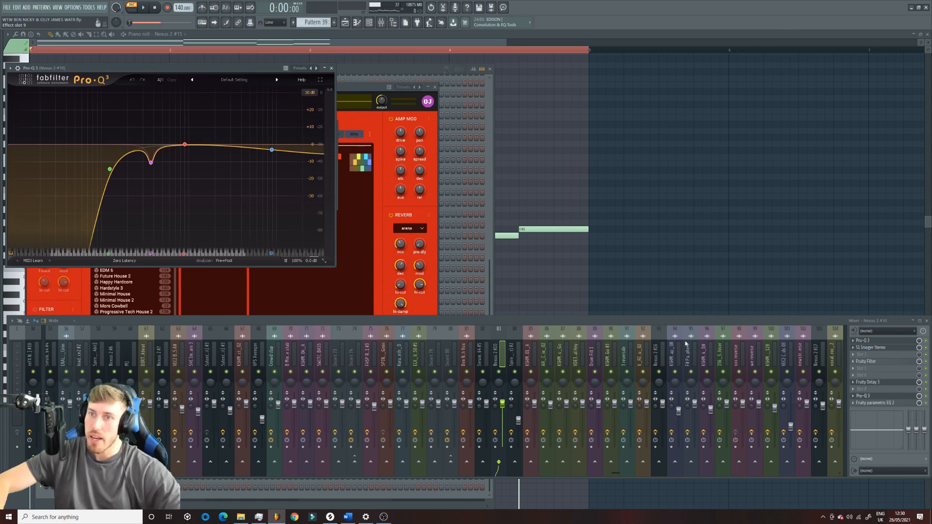
left_click(875, 403)
- Return to the playlist, unmute automation tracks 52, 55 and 56, and audition the vocal section from bar 49
left_click(345, 24)
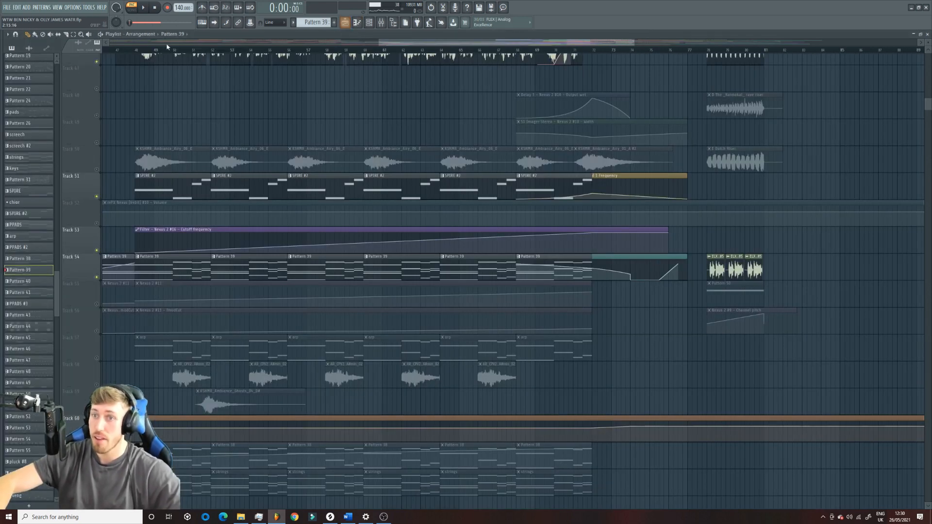
scroll(146, 146, "up", 5)
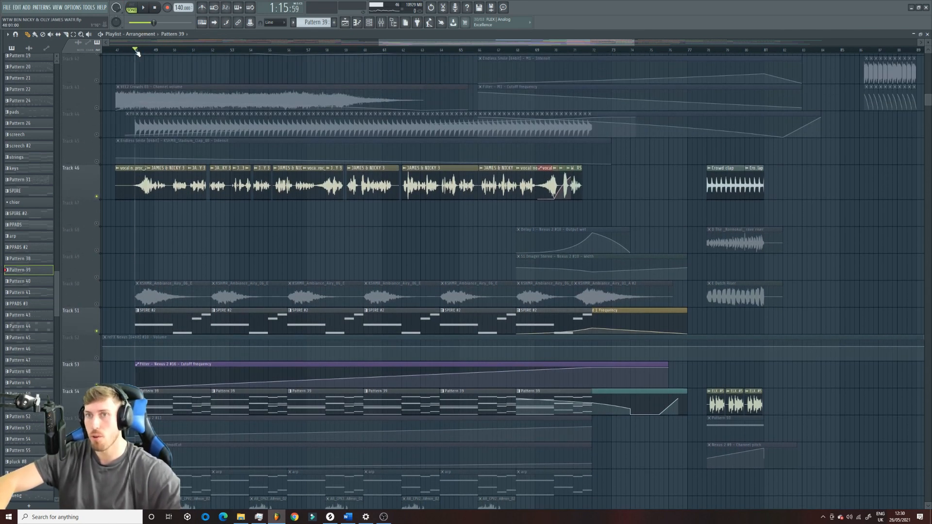
key("space")
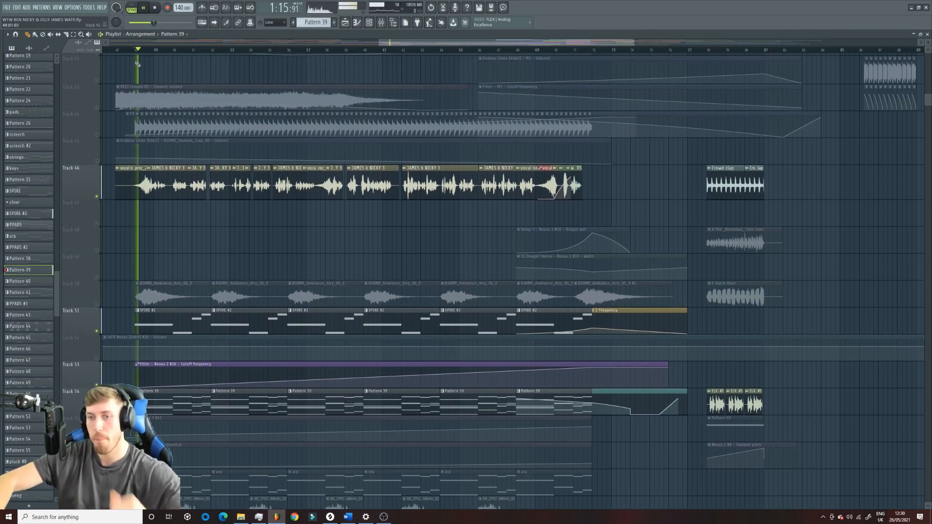
left_click(97, 358)
left_click(97, 358)
left_click(97, 358)
left_click(97, 412)
left_click(97, 438)
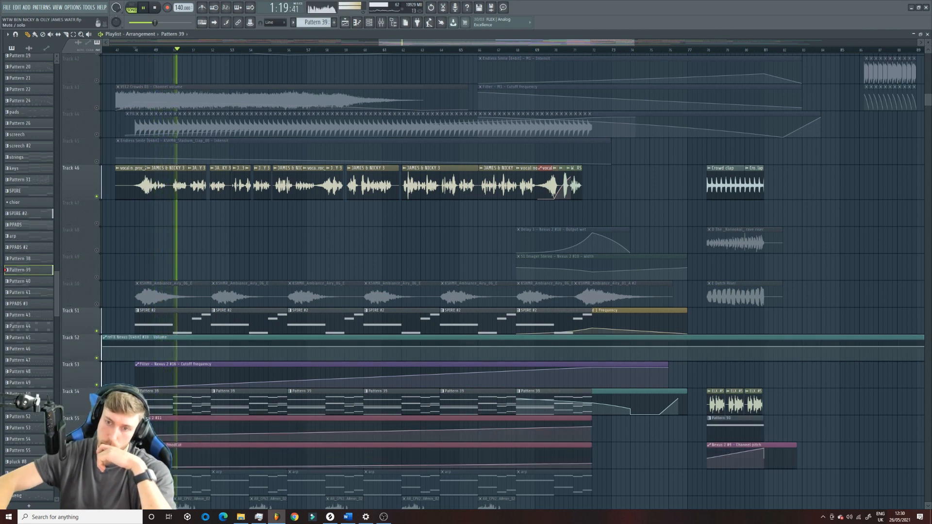
scroll(380, 361, "down", 6)
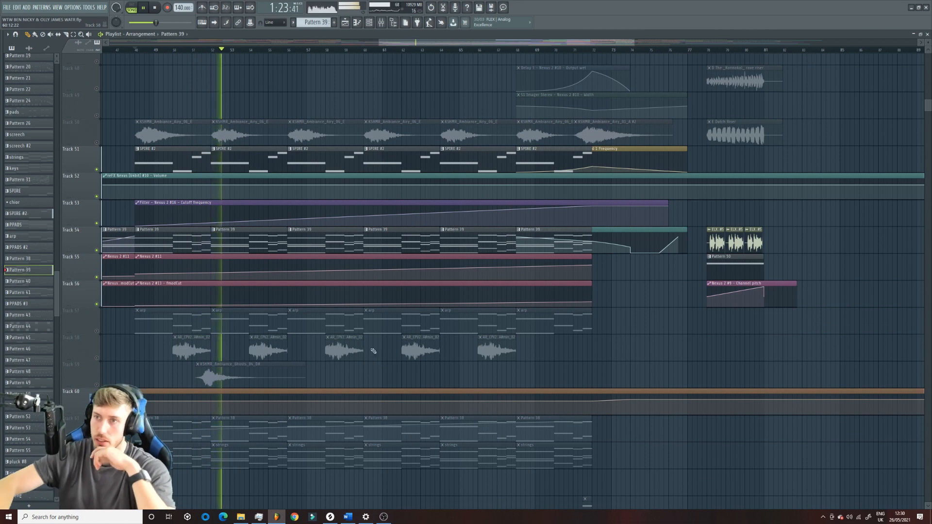
scroll(120, 191, "up", 6)
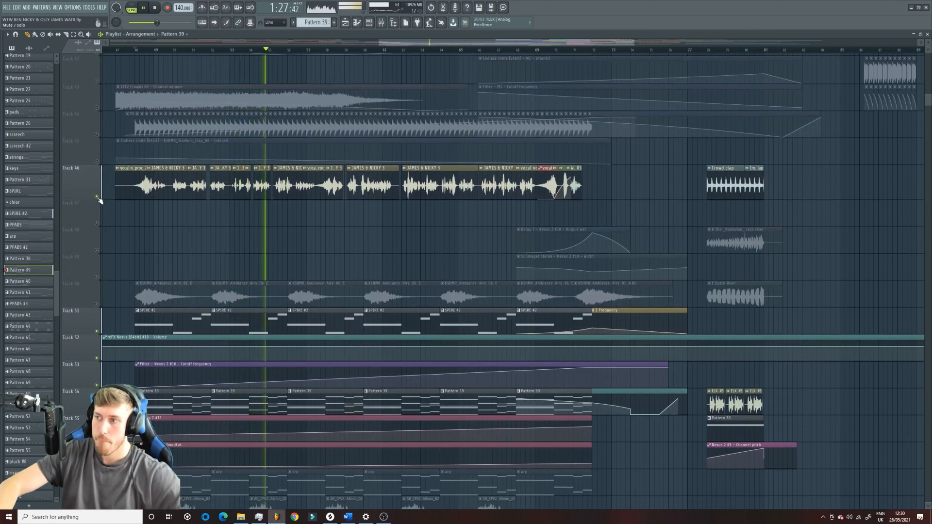
key("space")
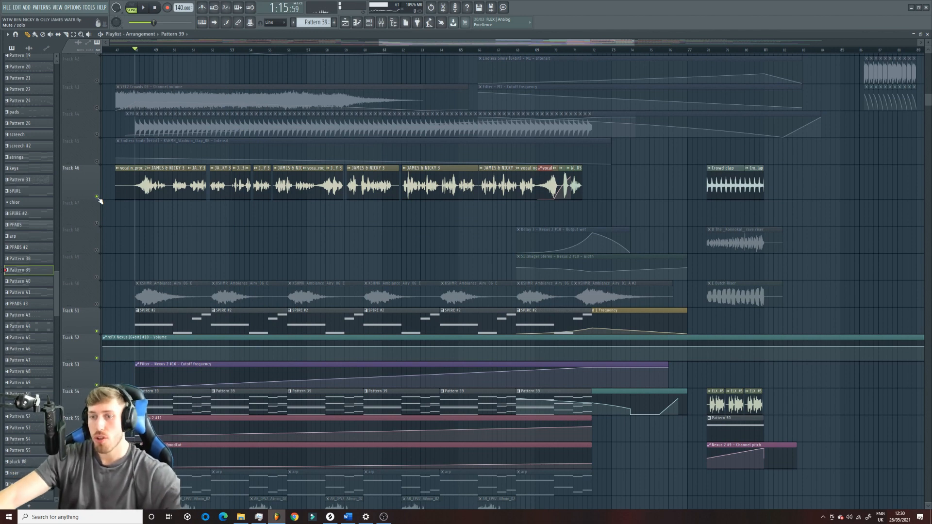
- Unmute the AR_CPV2 vocal loop on track 58, mute the main vocals on track 46 and start playback
scroll(99, 218, "down", 9)
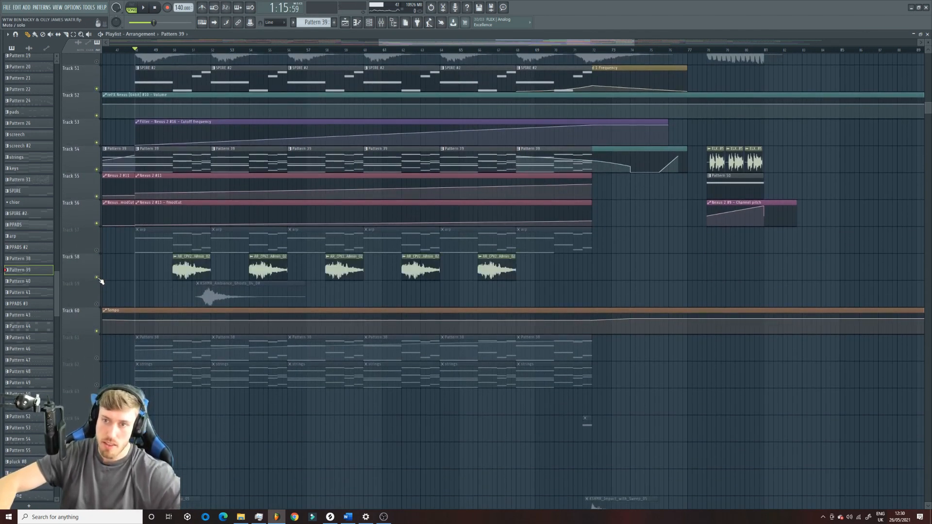
scroll(130, 272, "up", 10)
scroll(149, 168, "down", 9)
key("space")
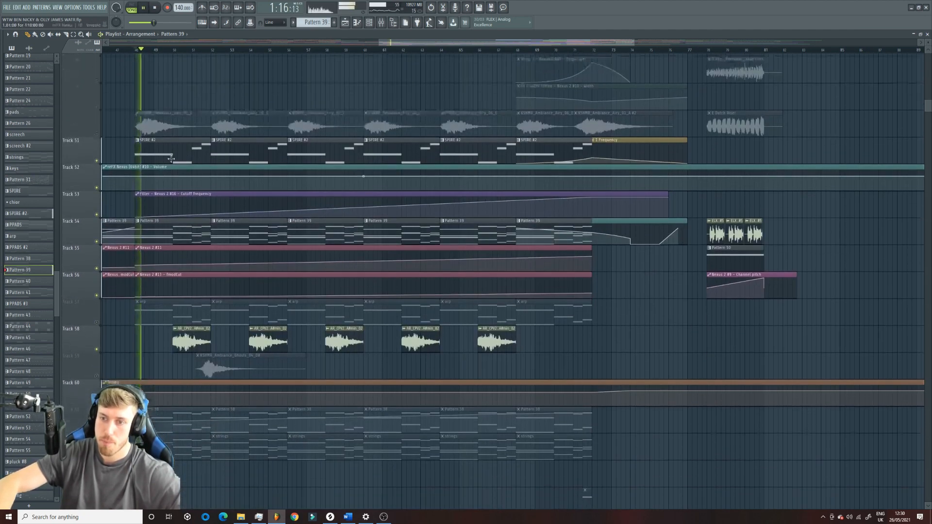
- Open the AR_CPV2_Running_Fx_Vocals_Loop clip's sample settings, audition the loop and undo the knob tweak
double_click(200, 292)
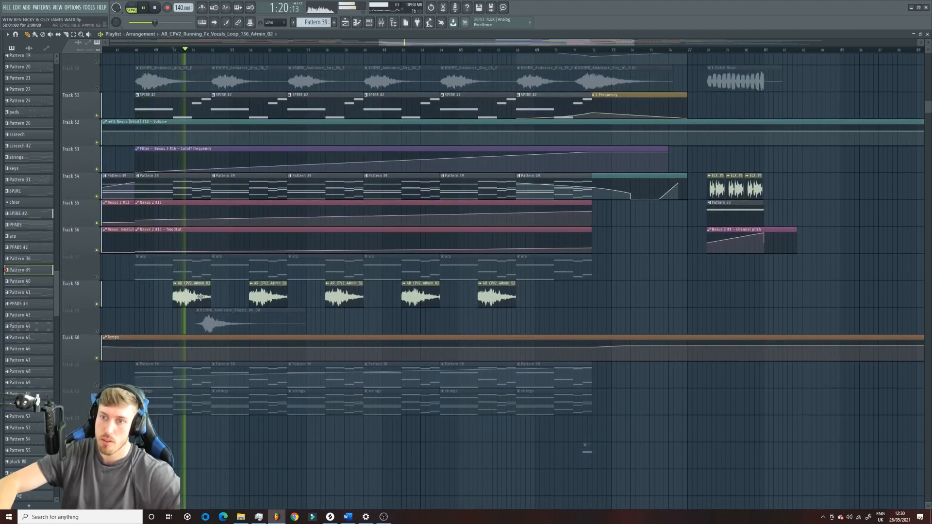
key("space")
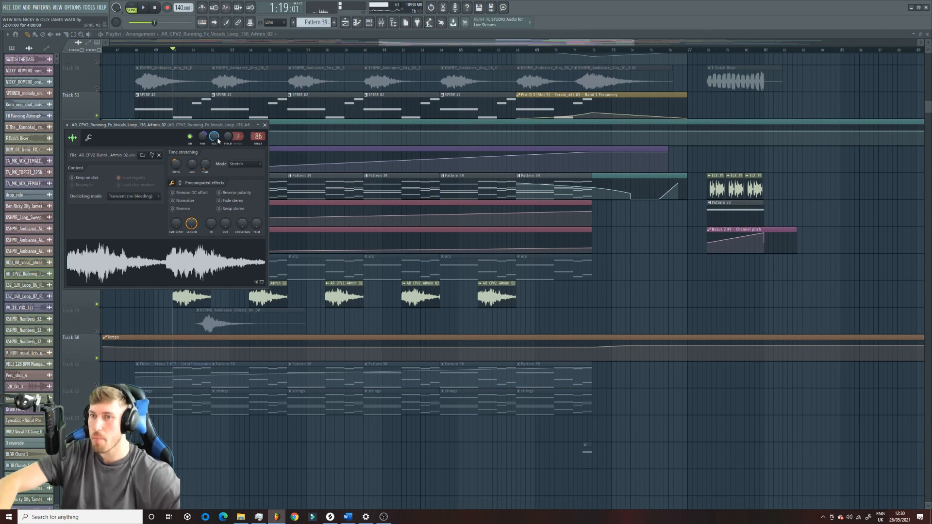
key("space")
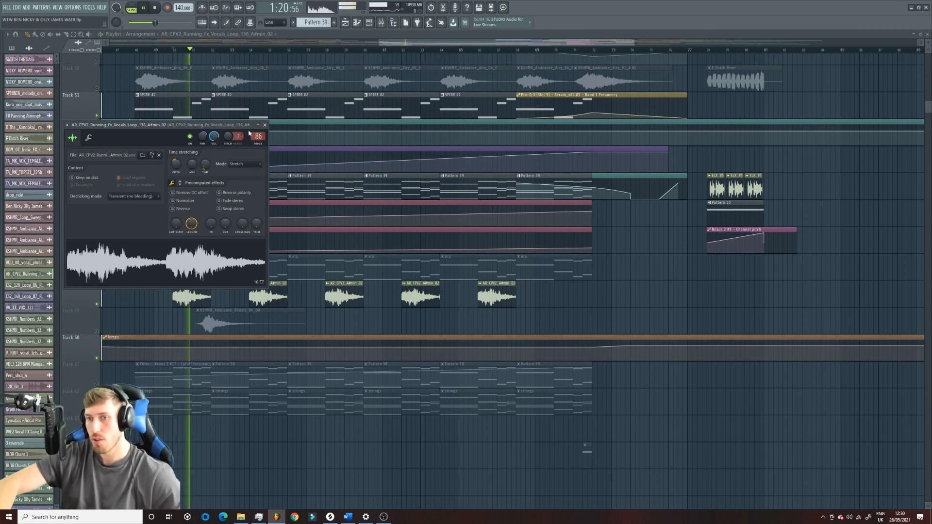
key("ctrl+z")
key("space")
- Unmute the KSHMR_Ambiance_Ghosts_04_D# clip on track 59, mute track 58, and audition the clip with its sample settings open
left_click(253, 323)
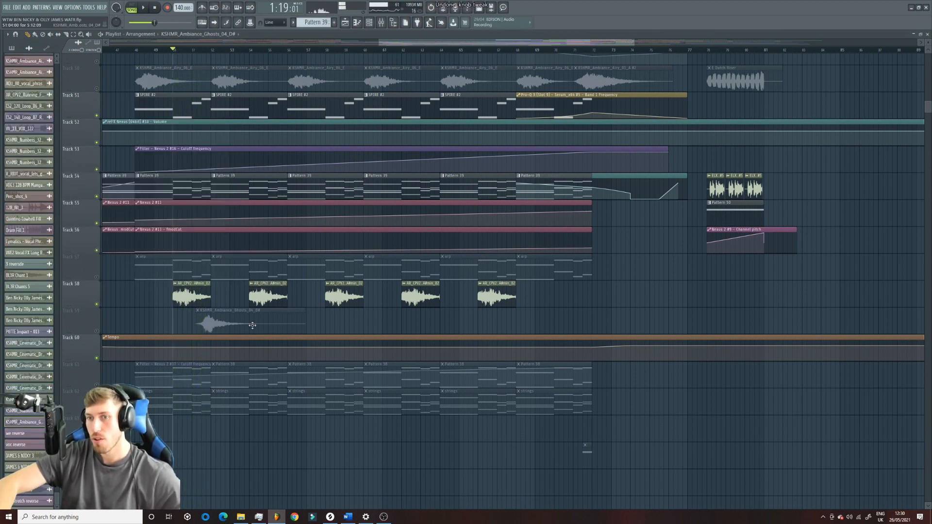
left_click(97, 331)
left_click(97, 304)
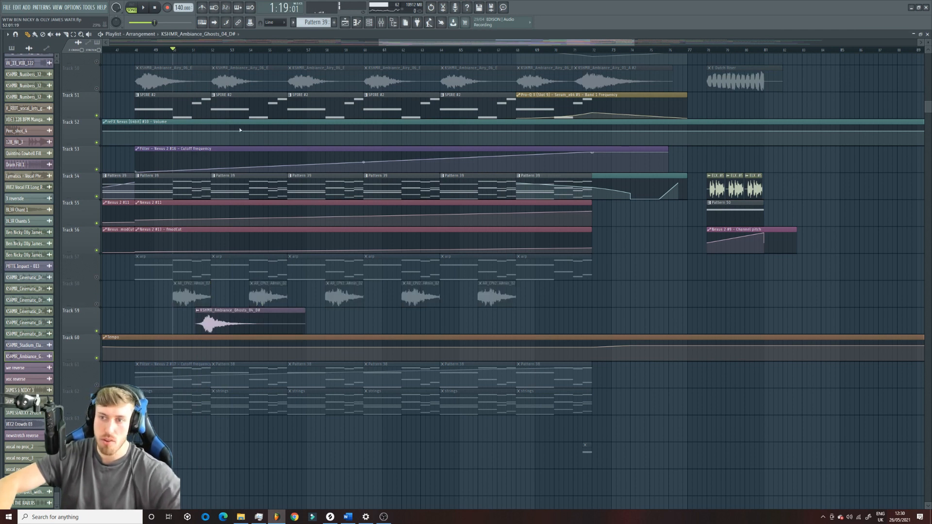
double_click(275, 324)
key("space")
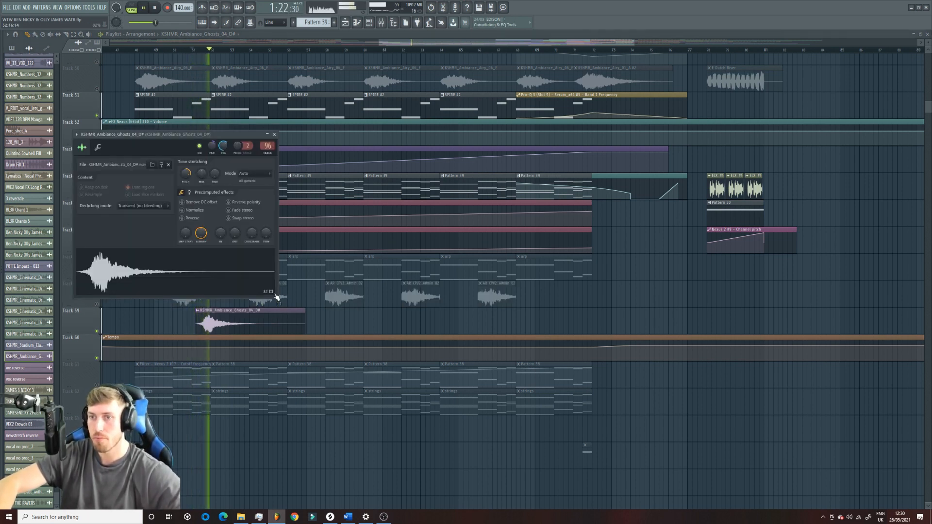
key("space")
left_click(272, 320)
- Unmute the main vocals on track 46 and briefly audition them with the KSHMR ambiance clip
scroll(262, 301, "up", 10)
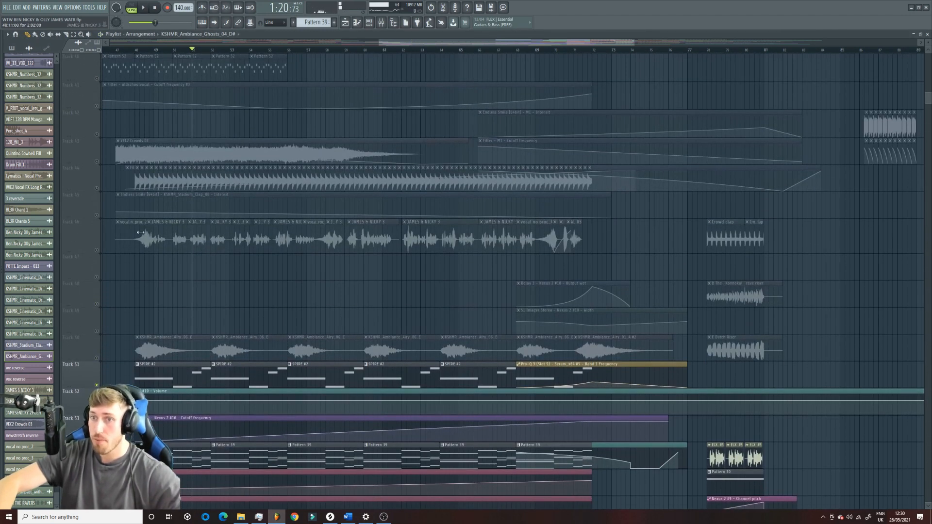
left_click(97, 250)
scroll(100, 252, "down", 13)
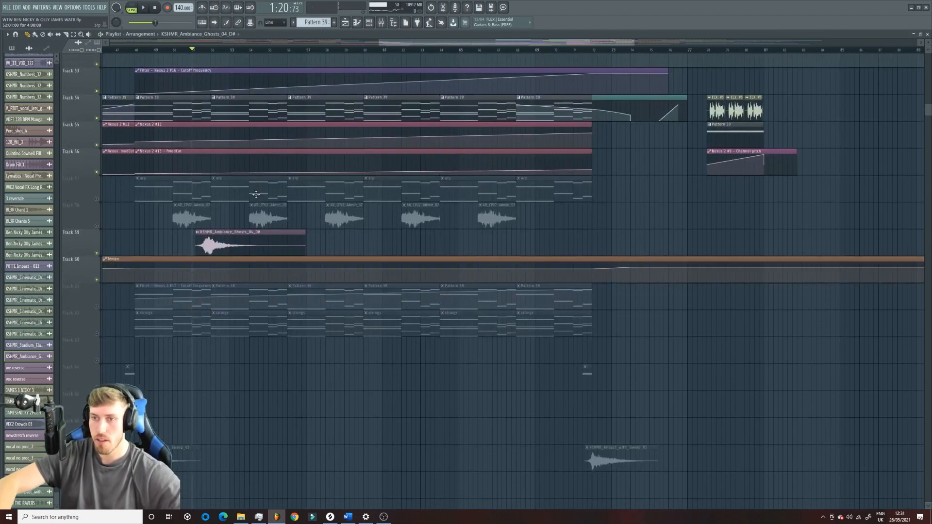
double_click(256, 238)
left_click(285, 238)
key("space")
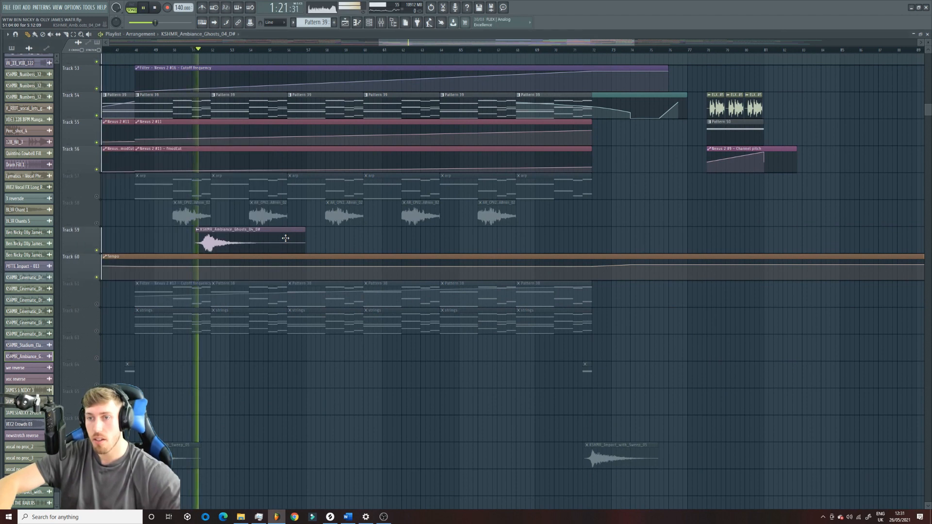
key("space")
- Inspect the sample settings of the KSHMR ambiance clip on track 59 and of a main vocal clip on track 46
double_click(284, 238)
left_click(284, 241)
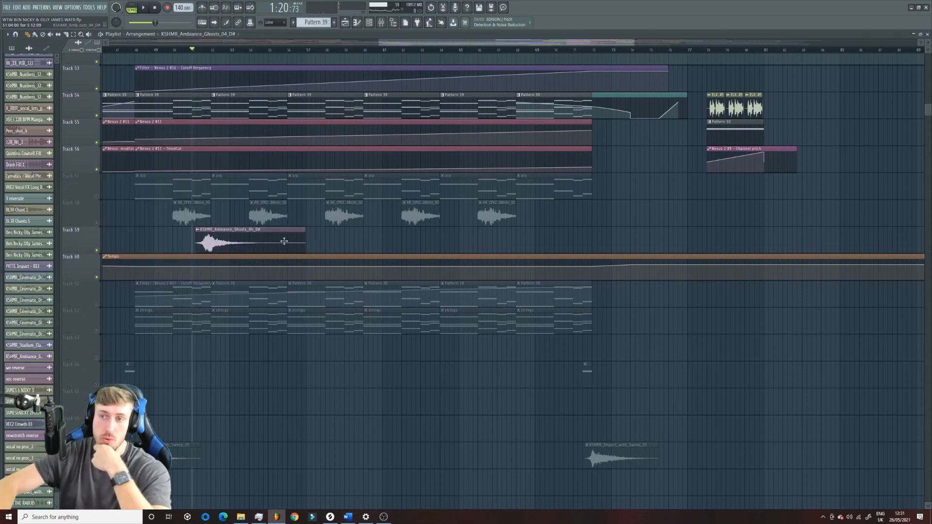
double_click(275, 239)
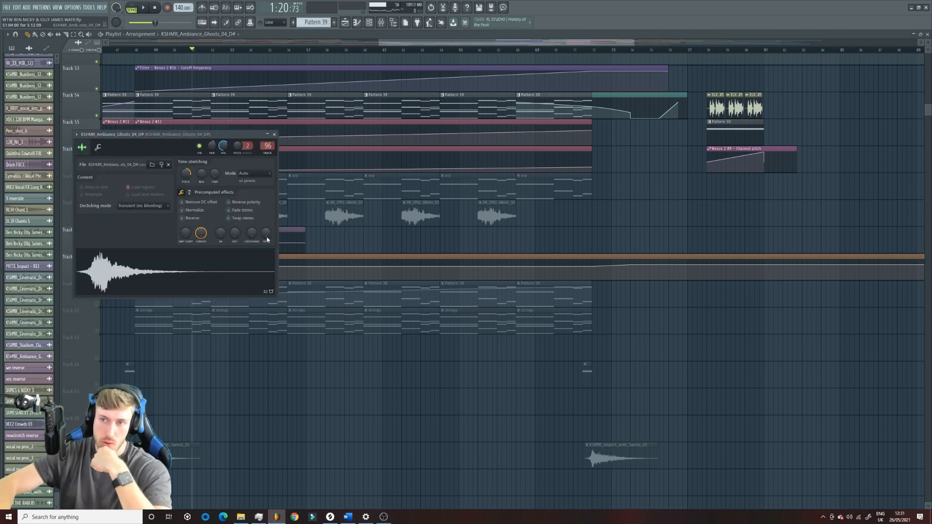
left_click(293, 242)
scroll(177, 231, "up", 8)
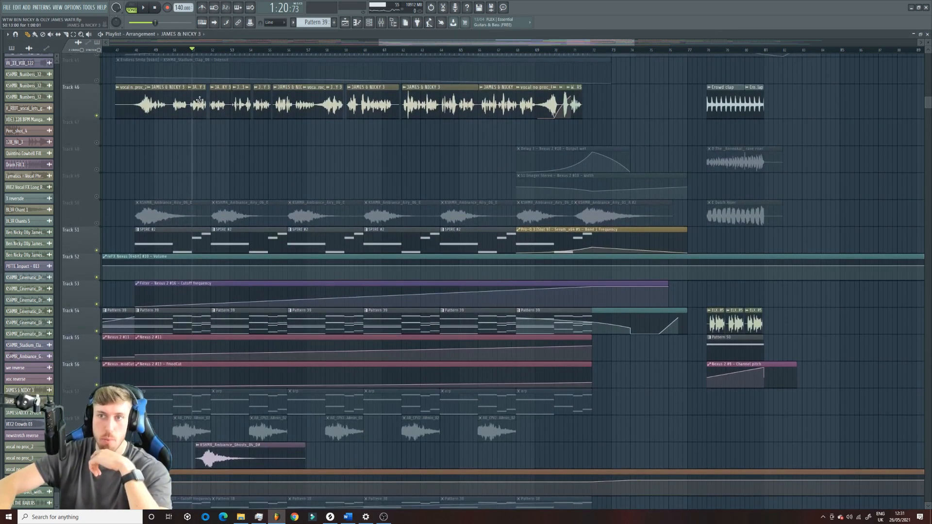
double_click(199, 100)
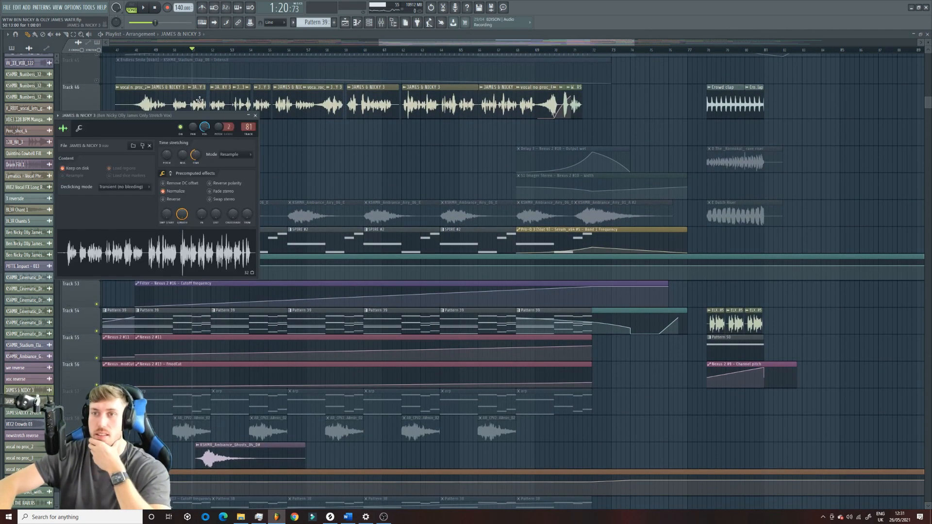
left_click(200, 92)
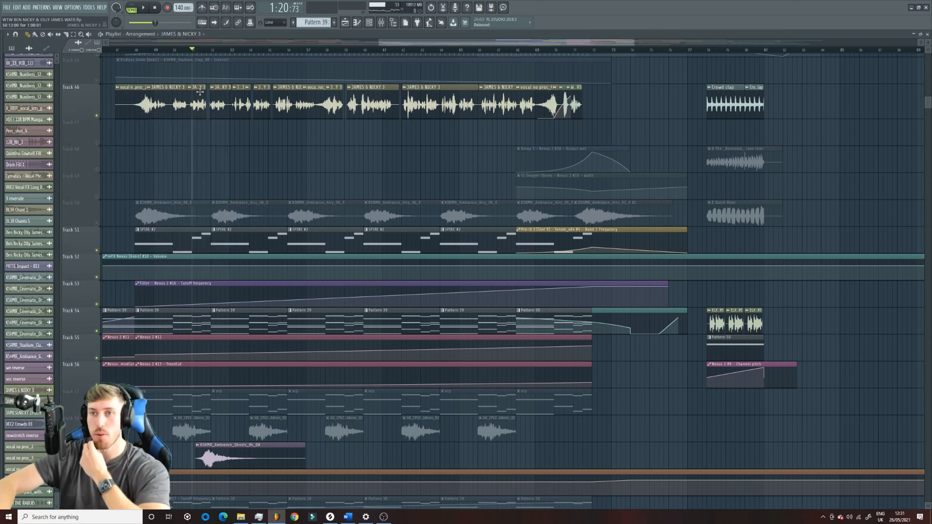
- Play the section around bar 51 to hear the track 59 ambiance clip under the vocals
scroll(199, 92, "down", 5)
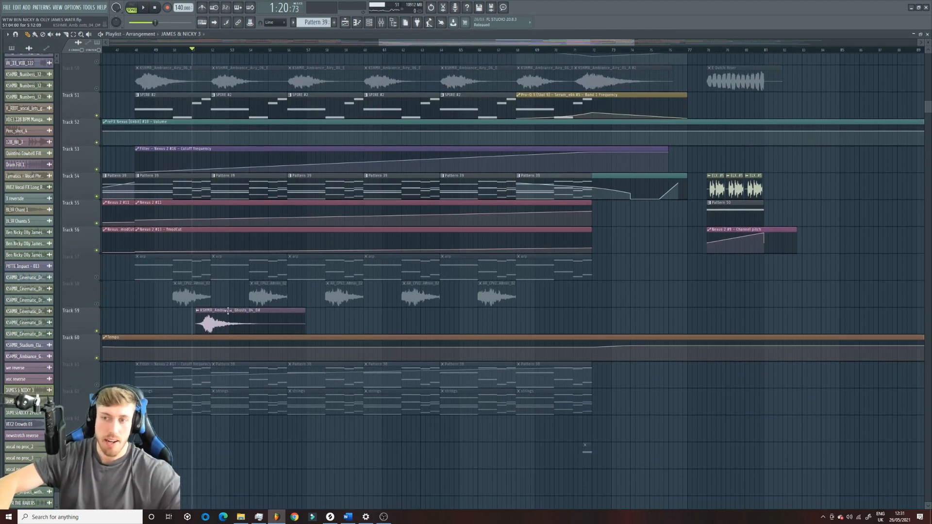
key("space")
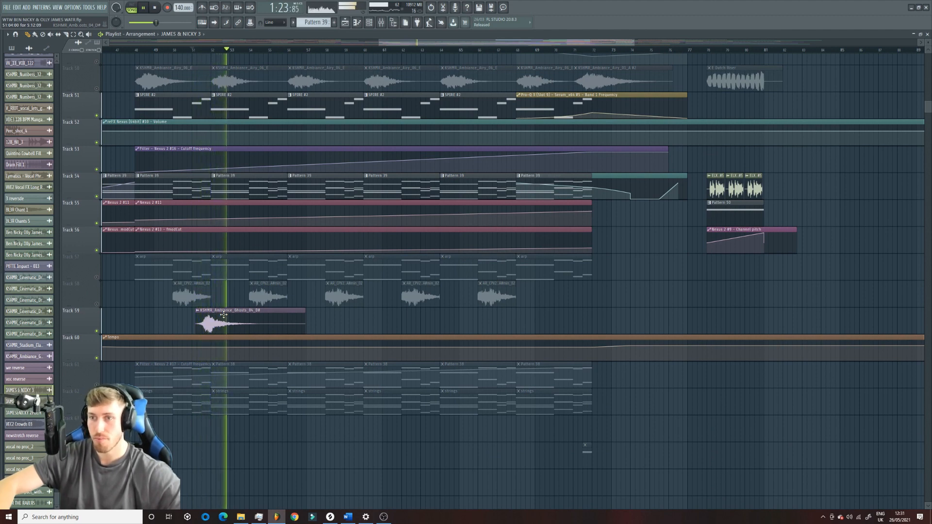
scroll(223, 314, "down", 6)
key("space")
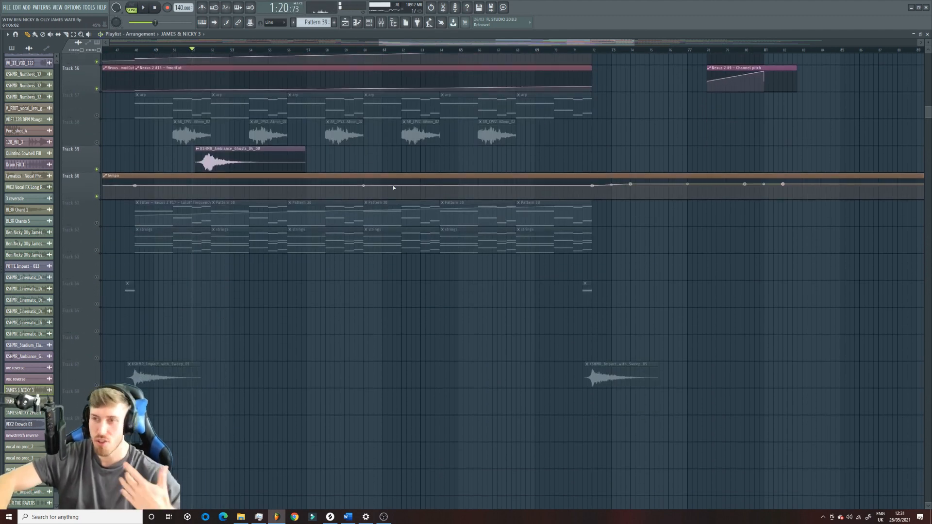
- Unmute the AR_CPV2 vocal loop on track 58 and the KSHMR_Impact_with_Sweep clips on track 67
left_click(263, 127)
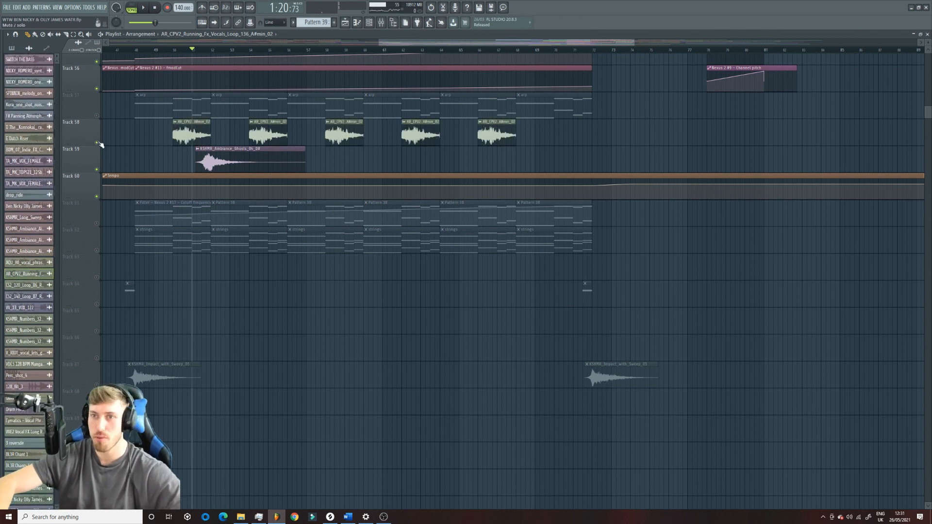
scroll(125, 198, "down", 4)
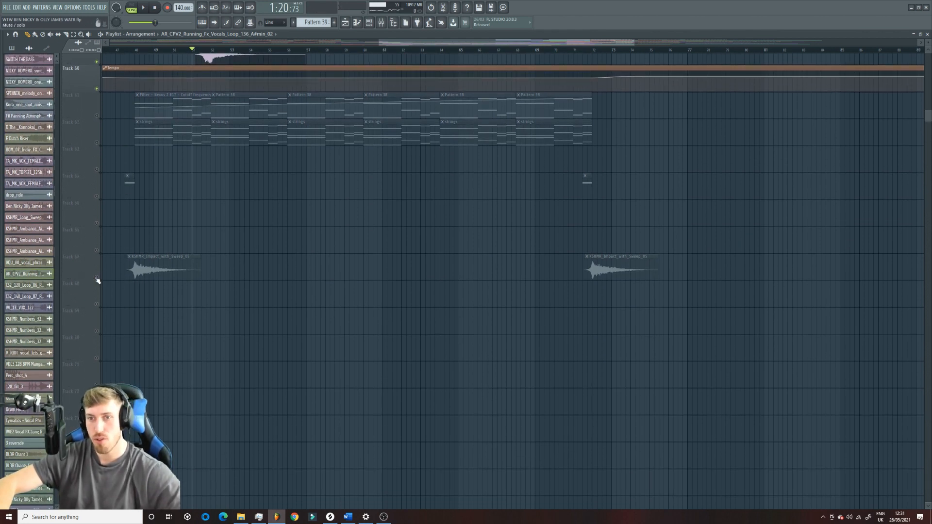
scroll(146, 311, "up", 6)
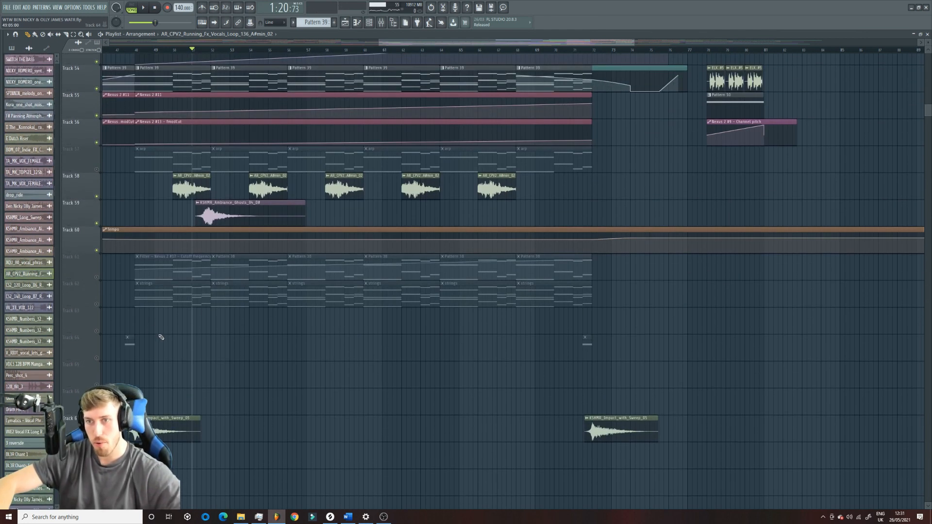
- Solo track 61, look at Pattern 38's notes in the piano roll, and play the layer on its own
right_click(97, 278)
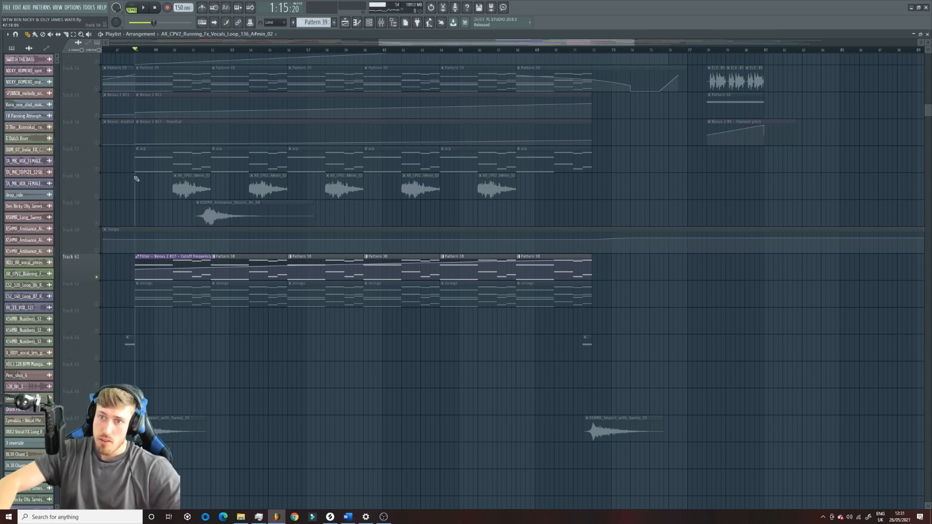
left_click(359, 23)
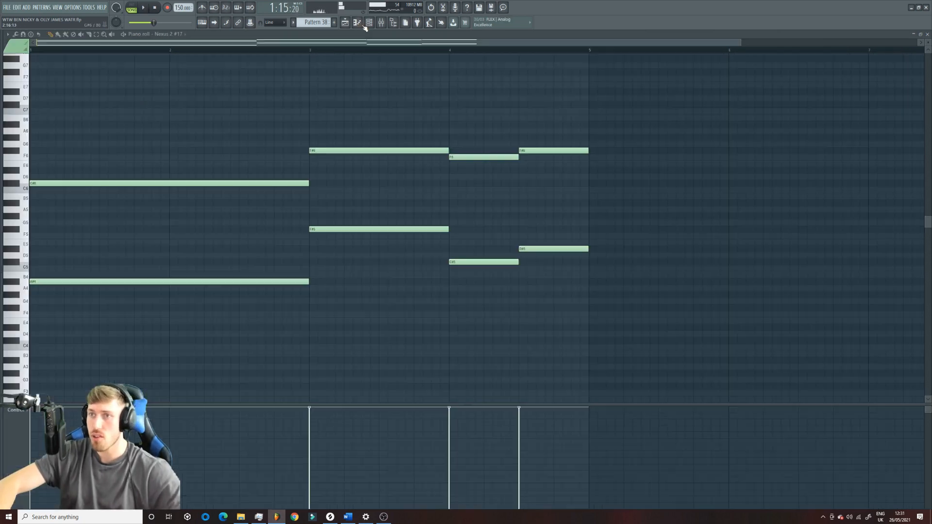
left_click(369, 23)
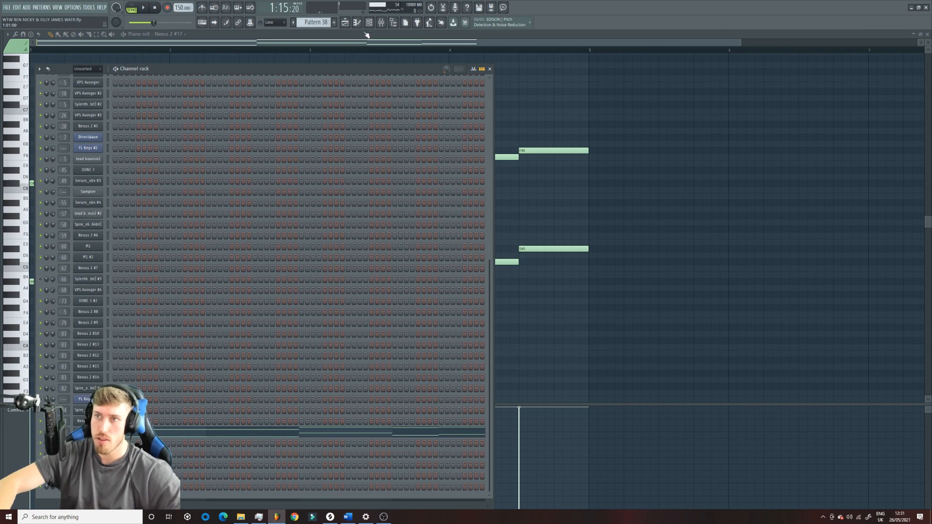
left_click(345, 23)
key("space")
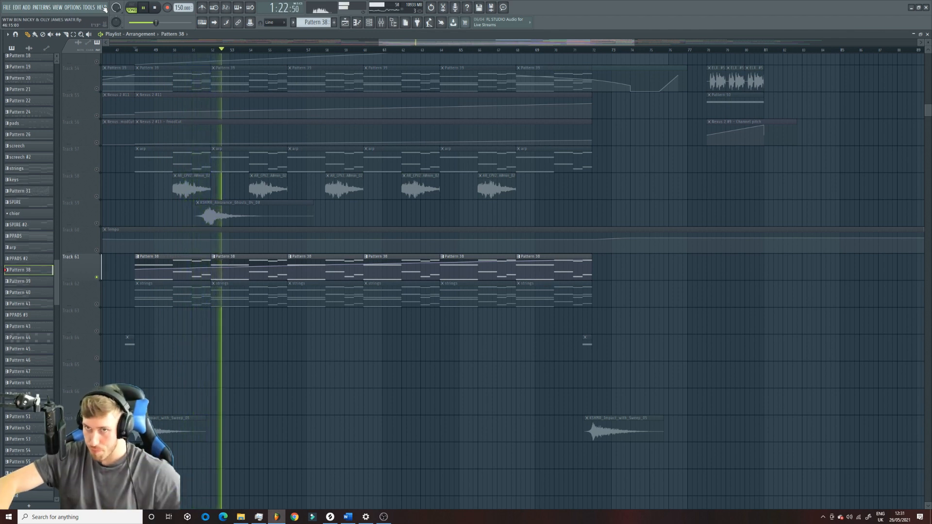
key("space")
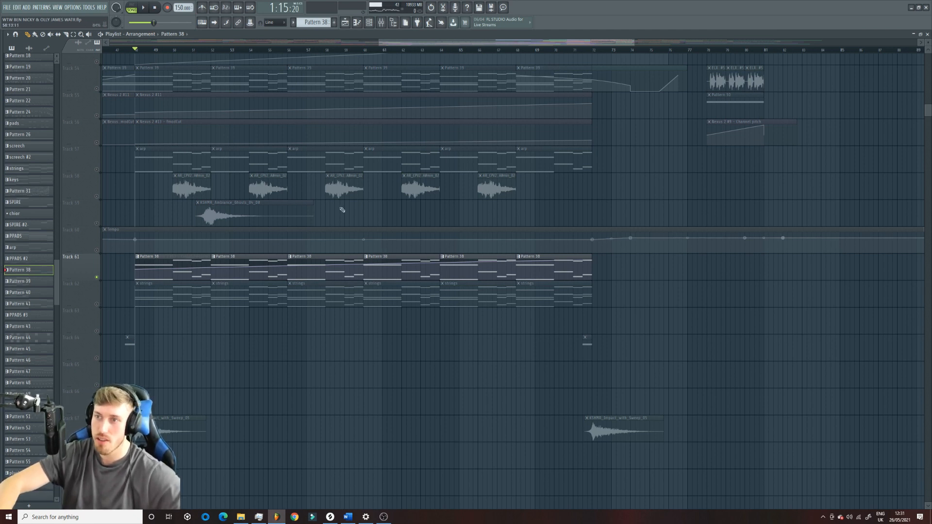
- Inspect the Nexus preset on the Nexus 2 #17 channel that plays Pattern 38
left_click(369, 23)
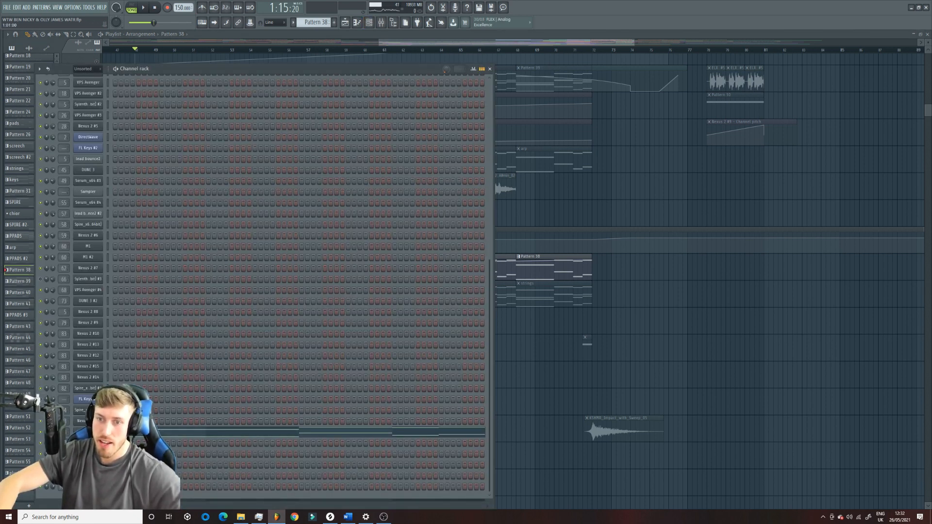
left_click(88, 432)
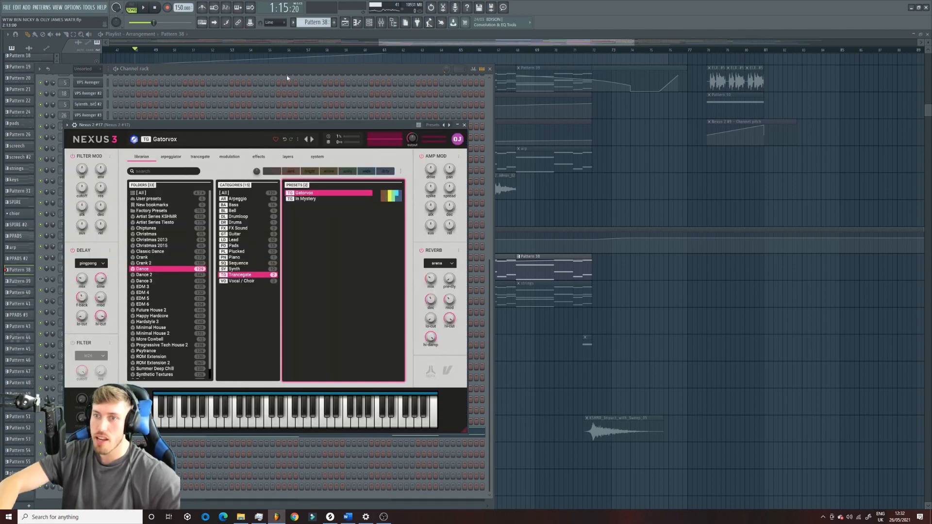
left_click(256, 73)
left_click(468, 43)
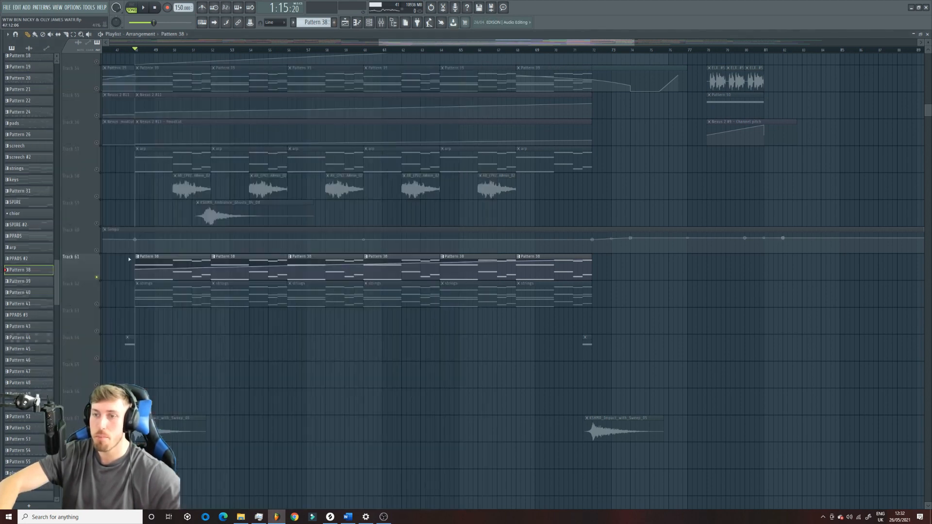
key("space")
key("space")
- Solo the strings on track 62 and inspect their Nexus 2 #18 preset and reverb mix during playback
right_click(97, 305)
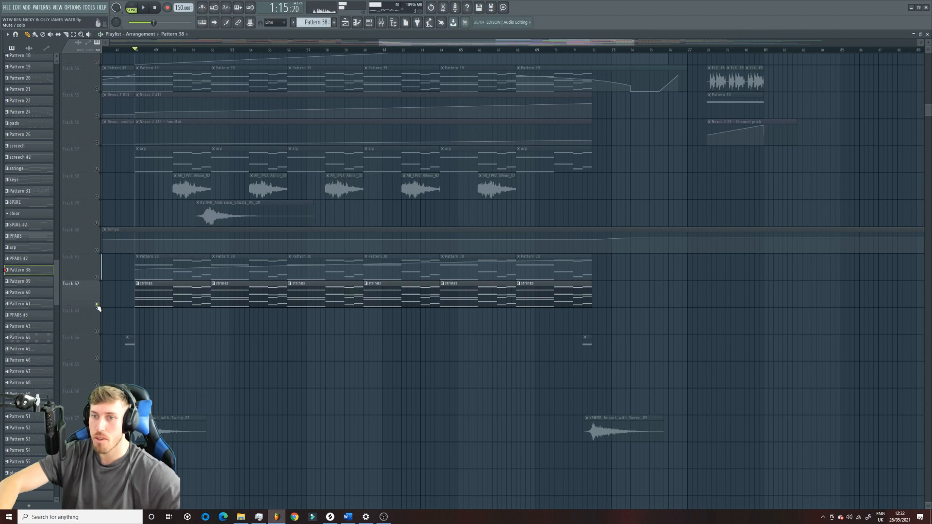
double_click(176, 298)
left_click(370, 22)
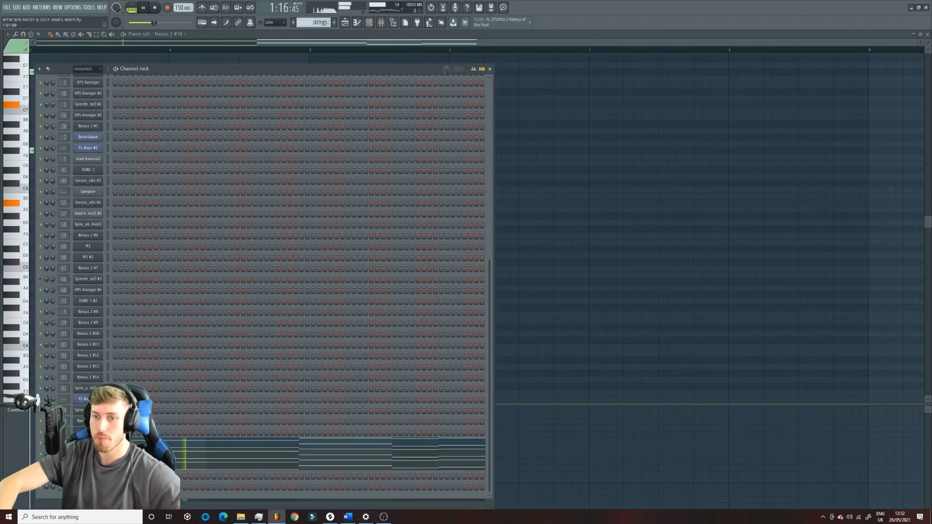
left_click(88, 454)
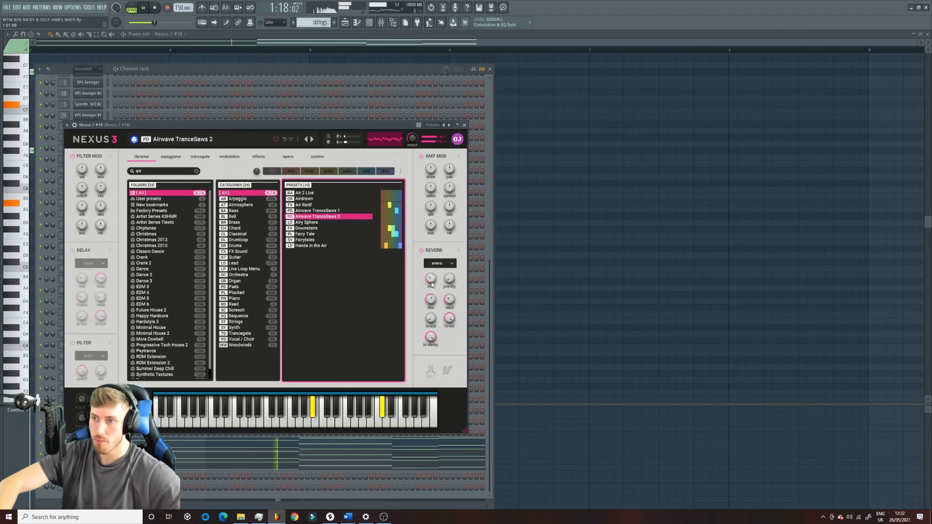
left_click_drag(431, 280, 430, 282)
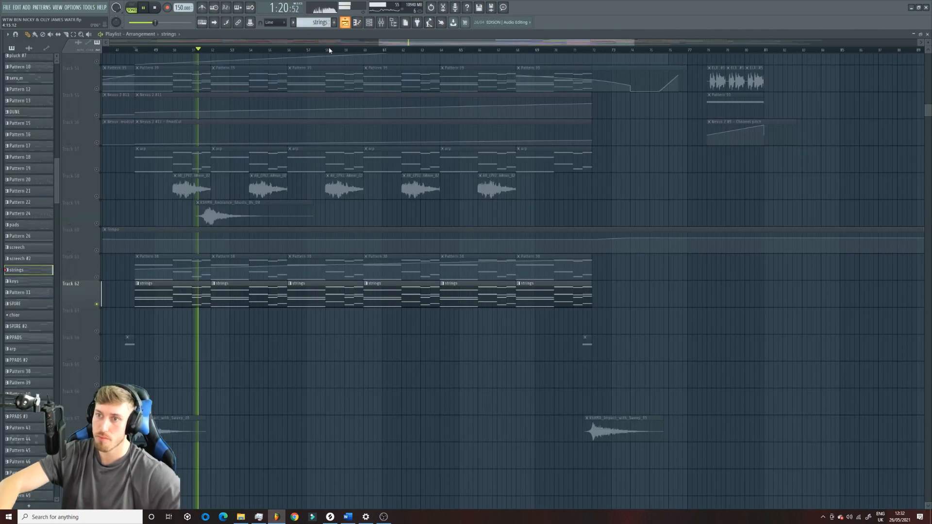
left_click(345, 22)
scroll(356, 49, "left", 1)
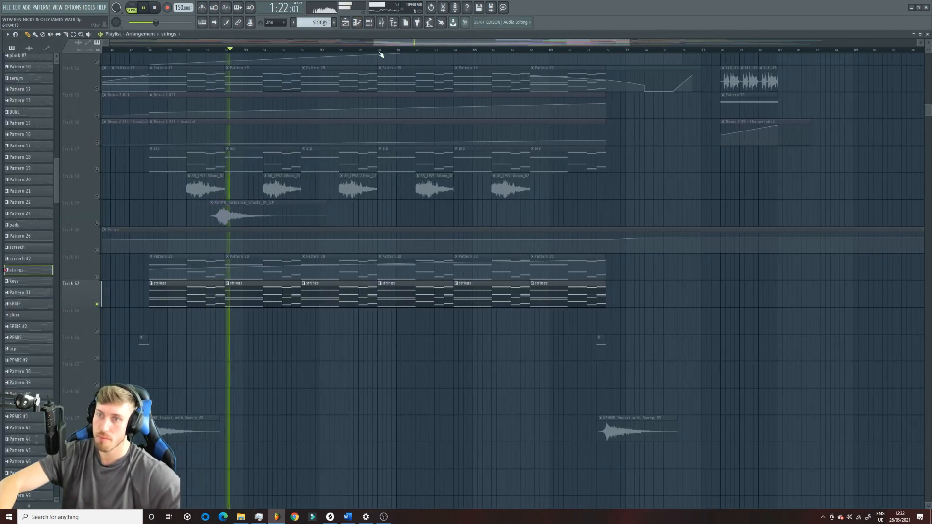
key("space")
- Unmute tracks 61, 57, 60, 56, 55 and 54 to bring the synth layers and their automation back
left_click(96, 276)
left_click(96, 169)
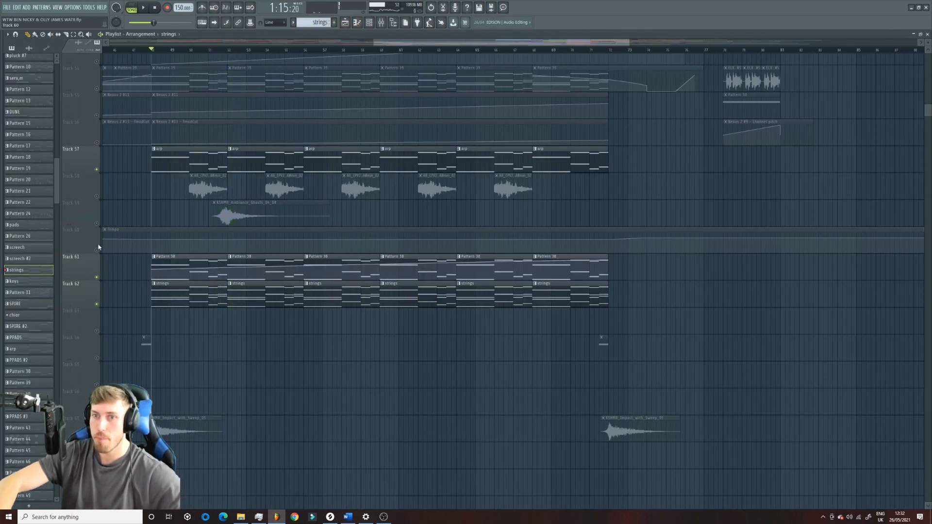
left_click(96, 250)
scroll(97, 250, "up", 7)
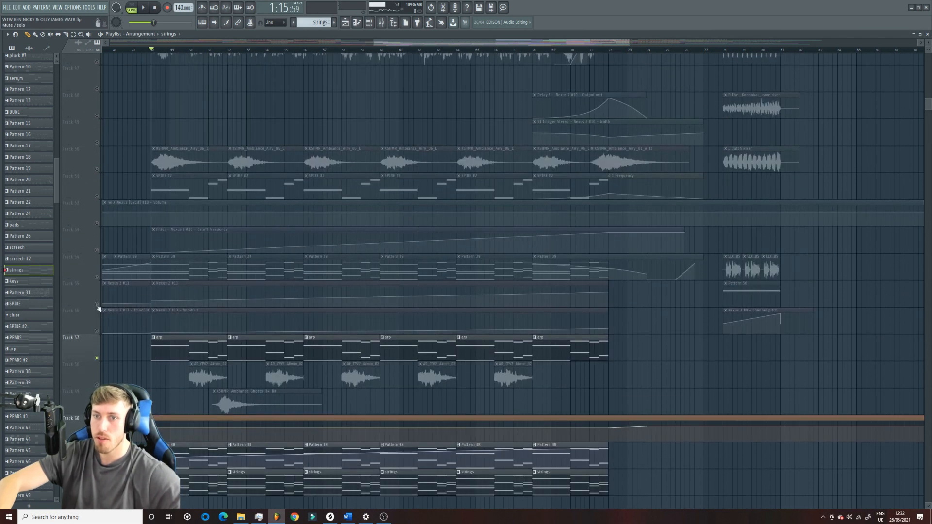
left_click(97, 305)
left_click(96, 331)
left_click(97, 278)
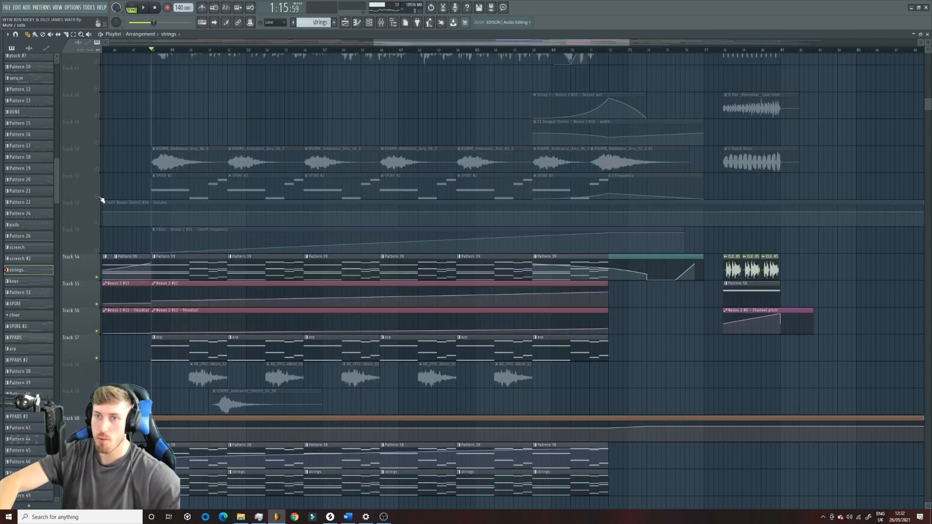
- Unmute the Spire layer on track 51, the cutoff automation on track 53, and the vocal and ambiance clips on tracks 58 and 59
left_click(97, 197)
left_click(96, 250)
left_click(97, 385)
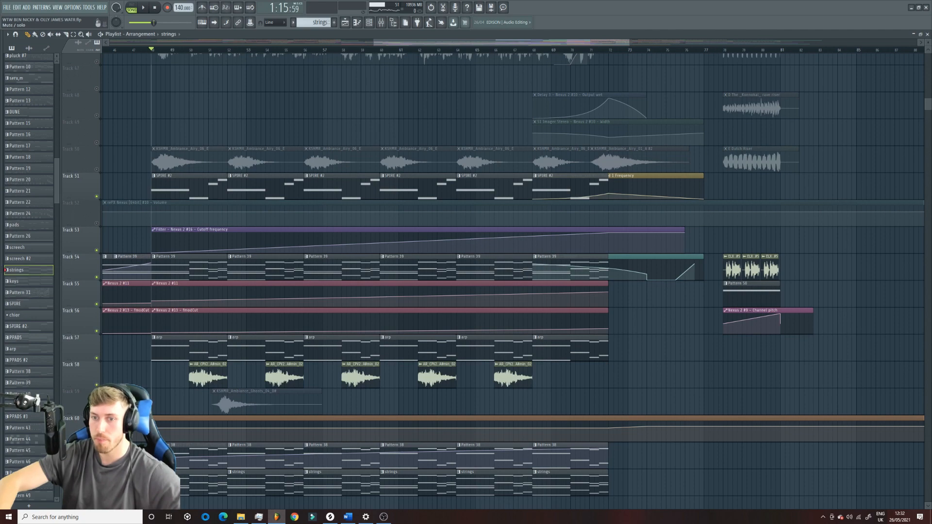
left_click(96, 412)
- Play the combined layers and unmute the F# Panning Atmosphere on track 37
key("space")
scroll(184, 387, "down", 8)
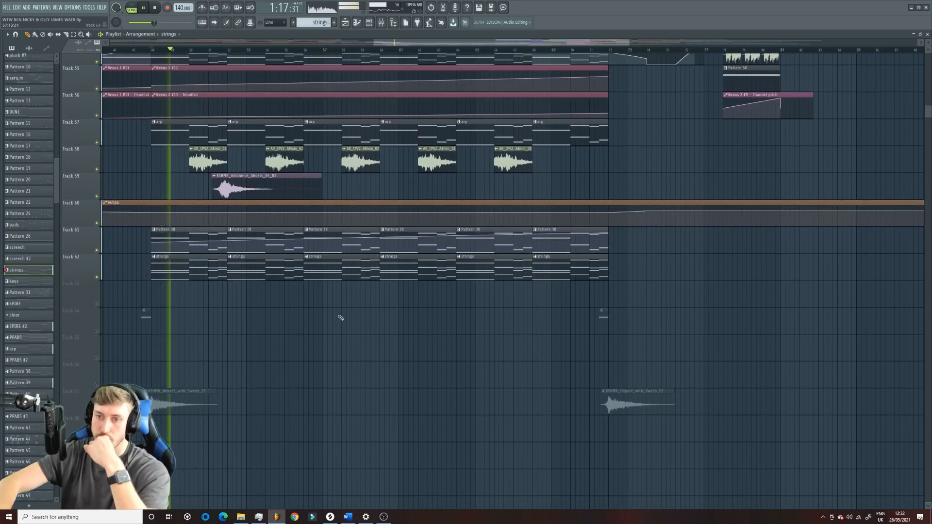
scroll(345, 317, "down", 3)
scroll(340, 315, "up", 18)
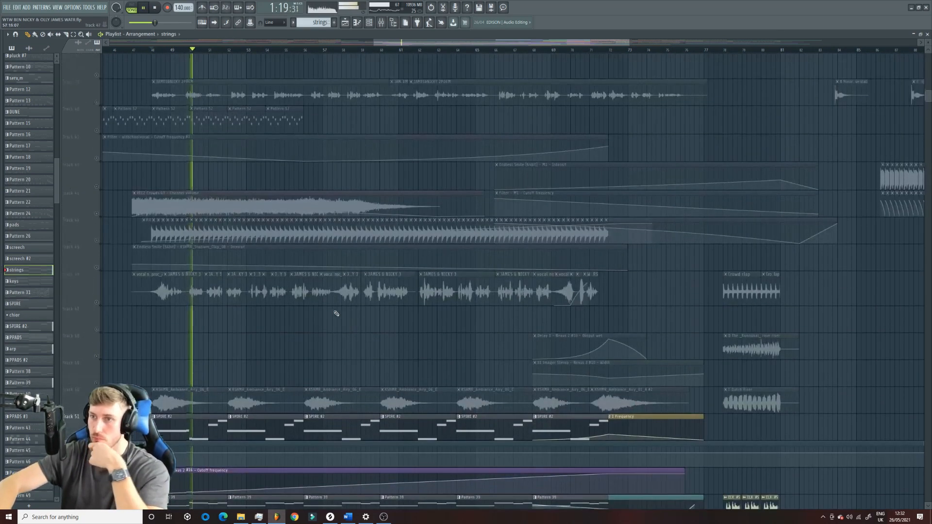
scroll(219, 246, "up", 11)
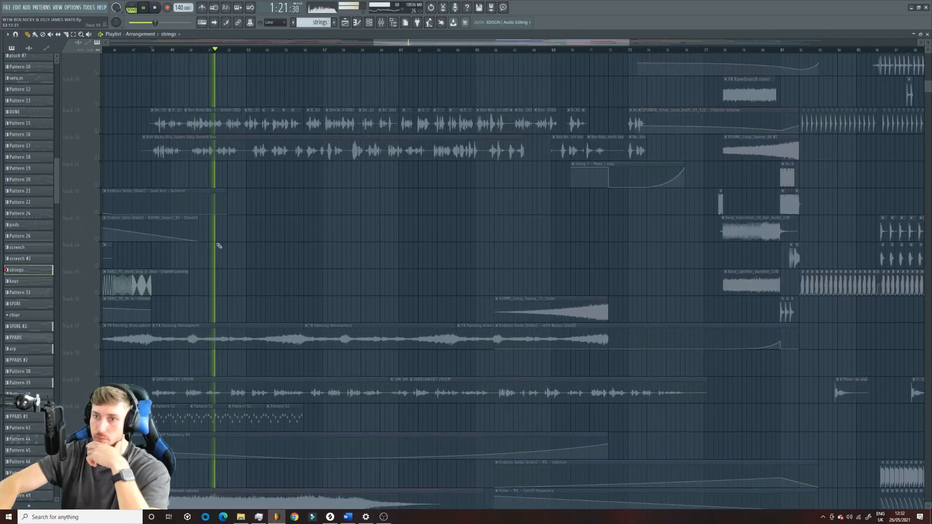
scroll(294, 309, "up", 1)
scroll(295, 309, "down", 4)
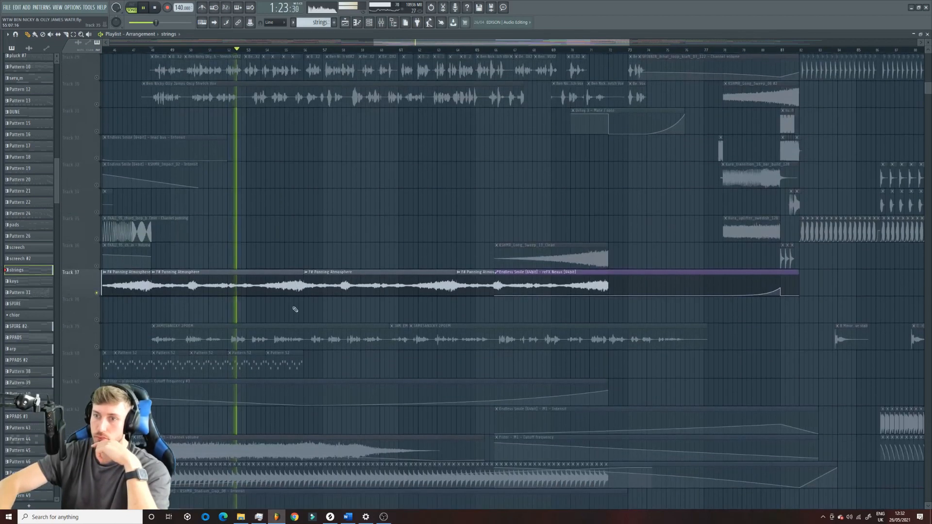
scroll(295, 309, "up", 4)
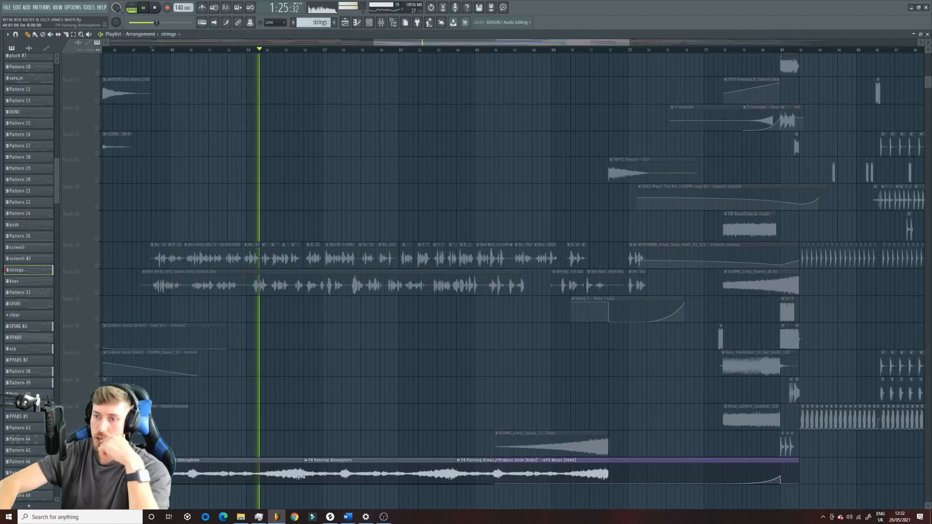
- Audition the F# Panning Atmosphere with its channel volume at 100% and undo the volume change
left_click(280, 470)
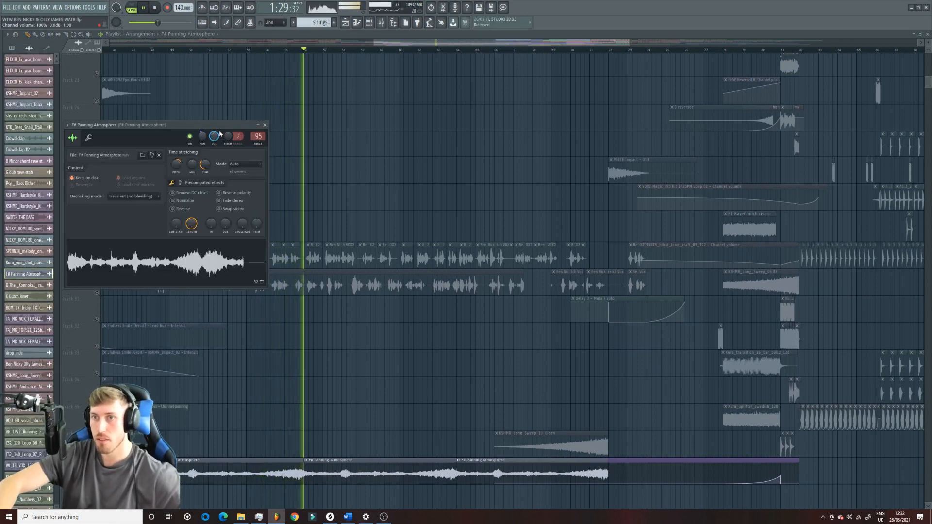
key("space")
key("ctrl+z")
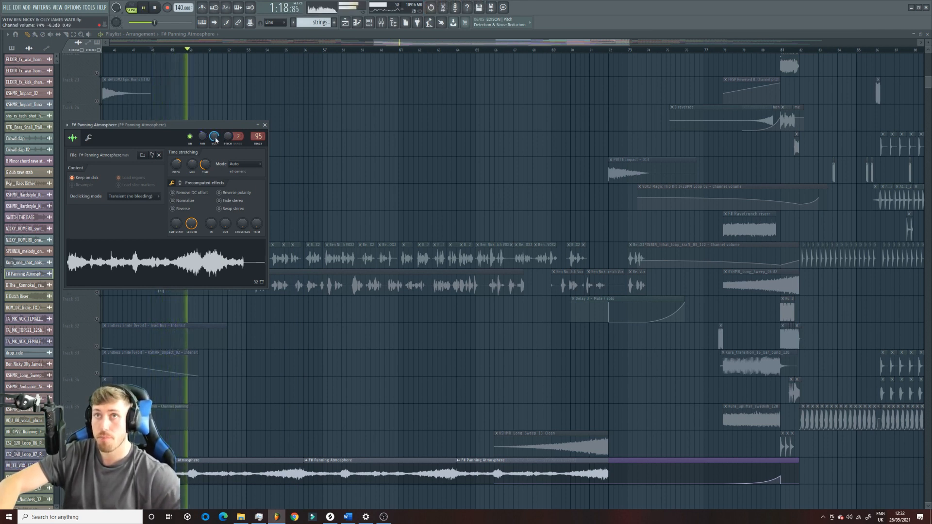
left_click(338, 259)
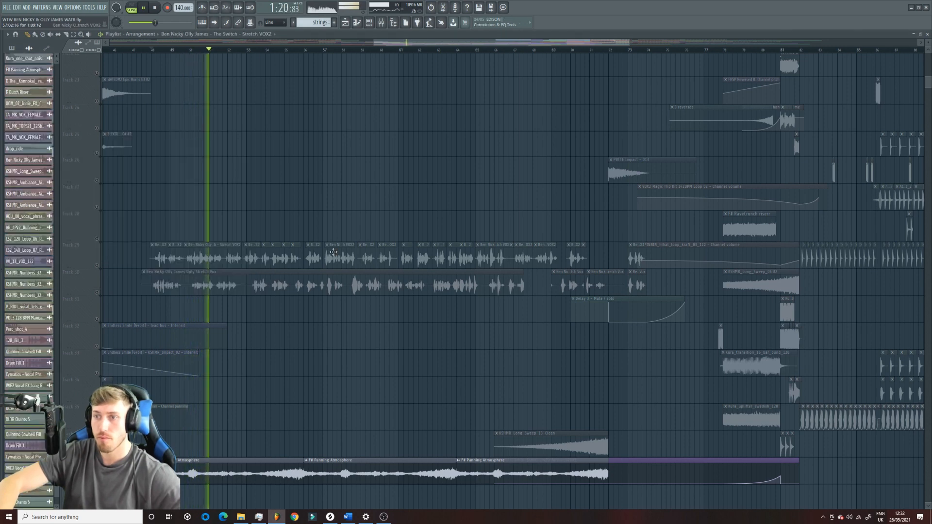
scroll(339, 257, "down", 5)
scroll(339, 256, "down", 4)
key("space")
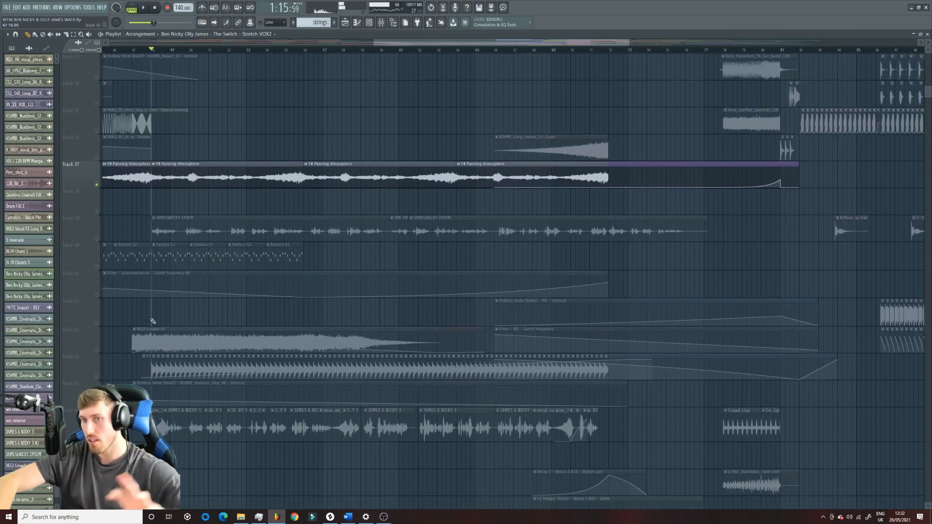
- Unmute VEC2 Crowds 03 on track 43, check its sample settings, and audition it with the other layers
scroll(153, 272, "down", 4)
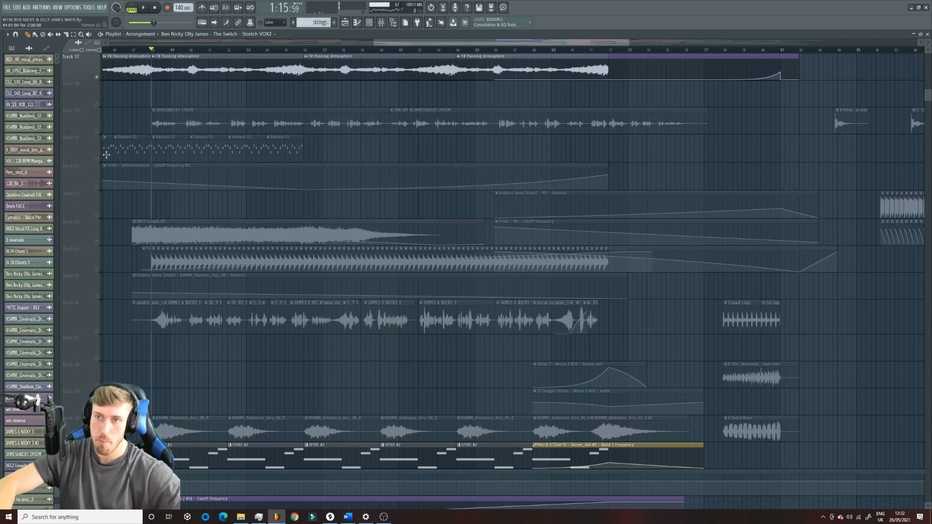
scroll(106, 155, "down", 1)
left_click(176, 201)
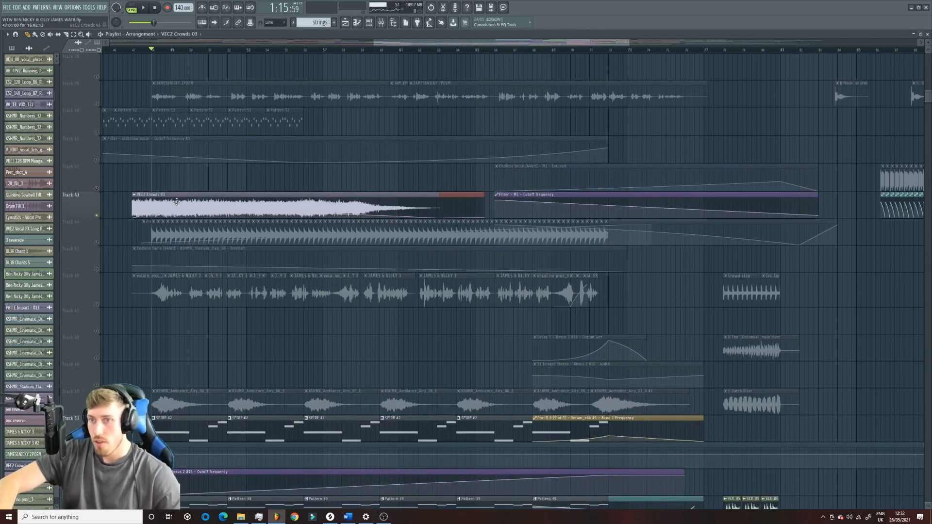
double_click(176, 201)
key("Escape")
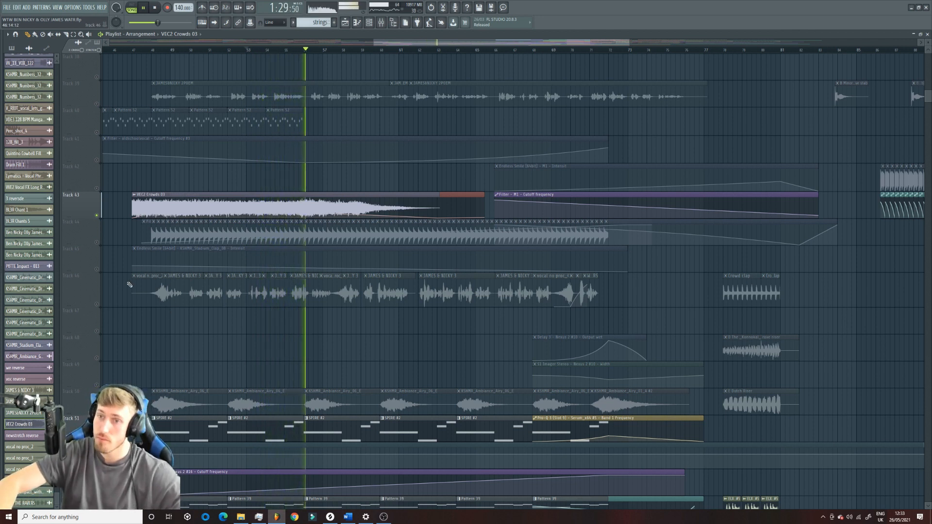
key("space")
- Unmute the stadium claps on track 44 and their Endless Smile intensity automation on track 45, and play the section
left_click(97, 242)
left_click(97, 268)
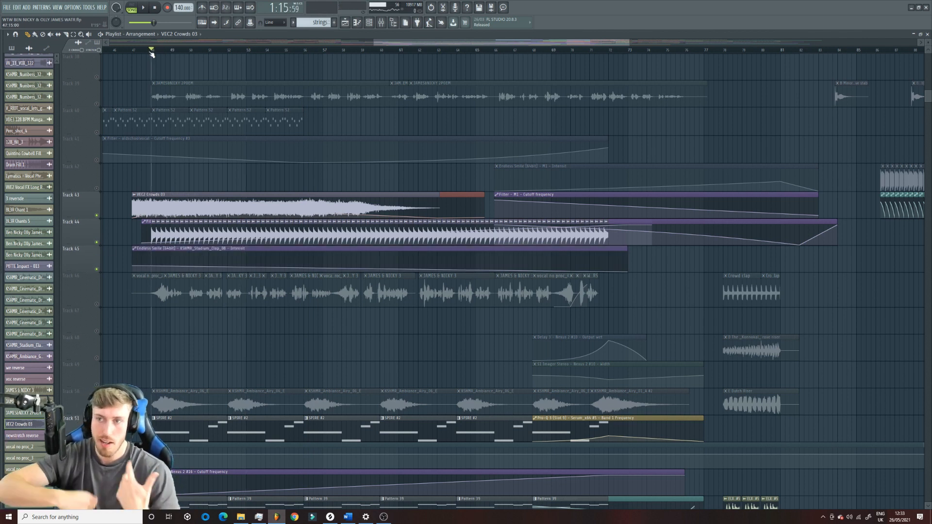
key("space")
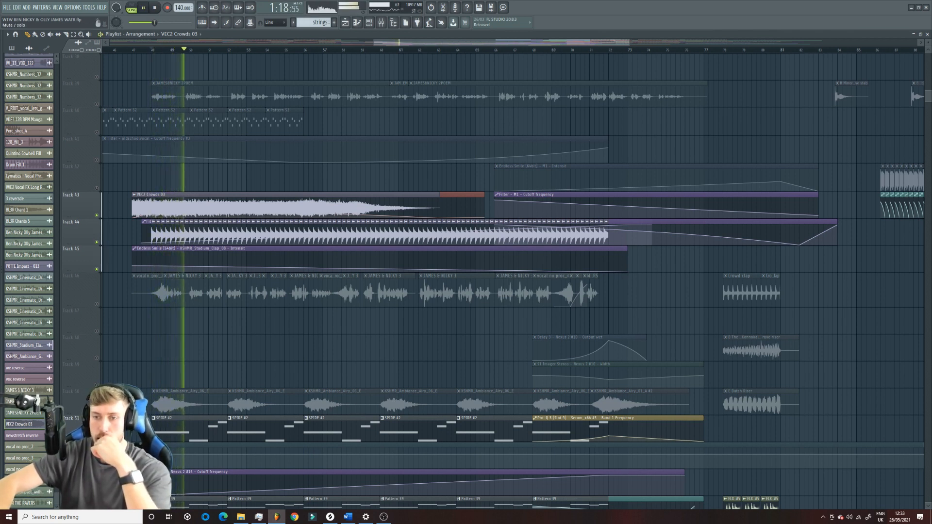
- Unmute the KSHMR_Ambiance_Airy clips on track 50, inspect the first clip's sample settings, and undo the volume tweak made there
left_click(96, 412)
double_click(170, 400)
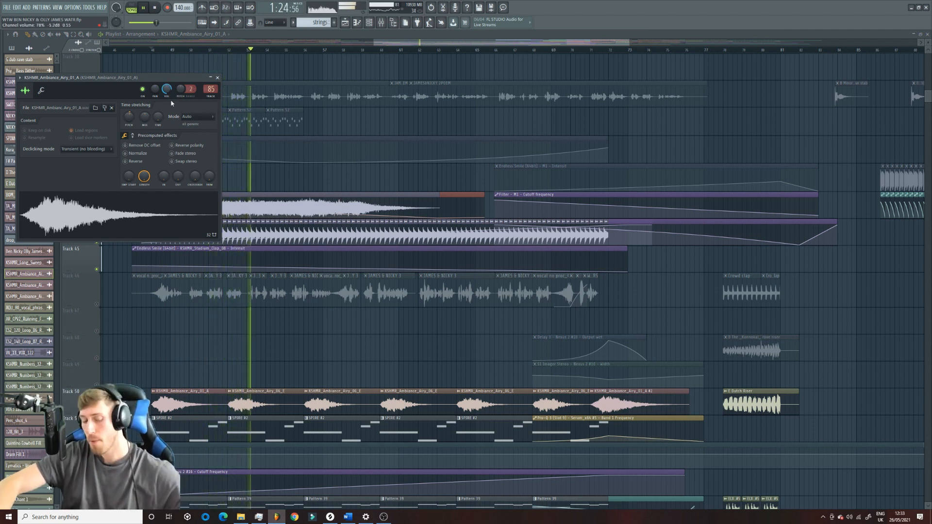
key("ctrl+z")
left_click(217, 77)
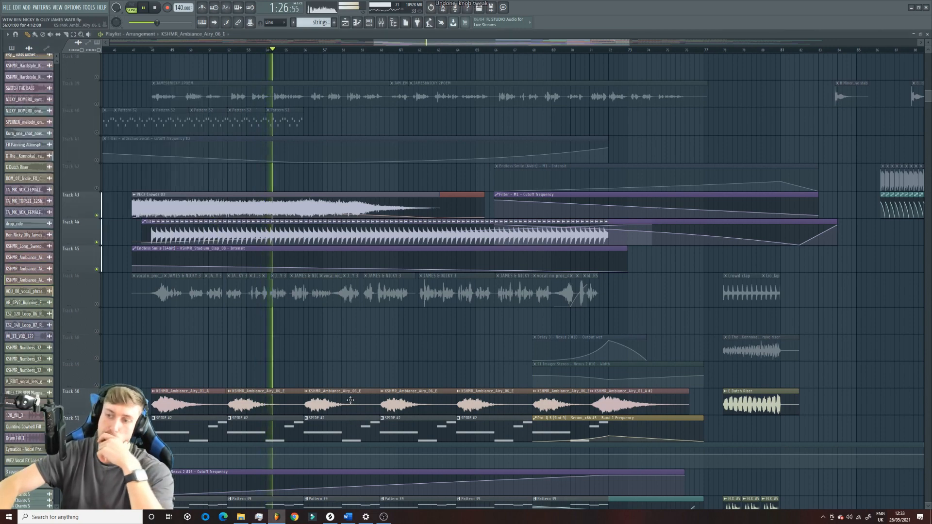
scroll(359, 399, "down", 10)
scroll(359, 399, "down", 6)
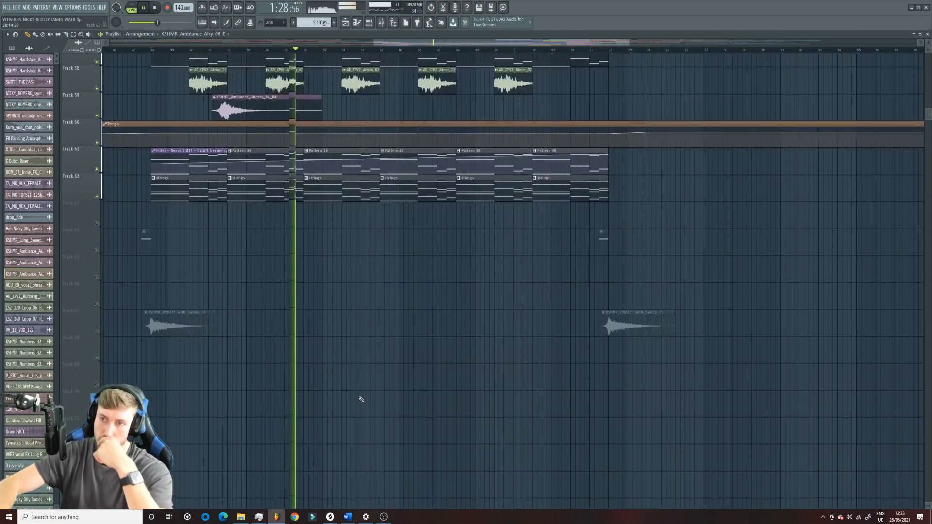
scroll(360, 399, "up", 15)
scroll(361, 399, "up", 1)
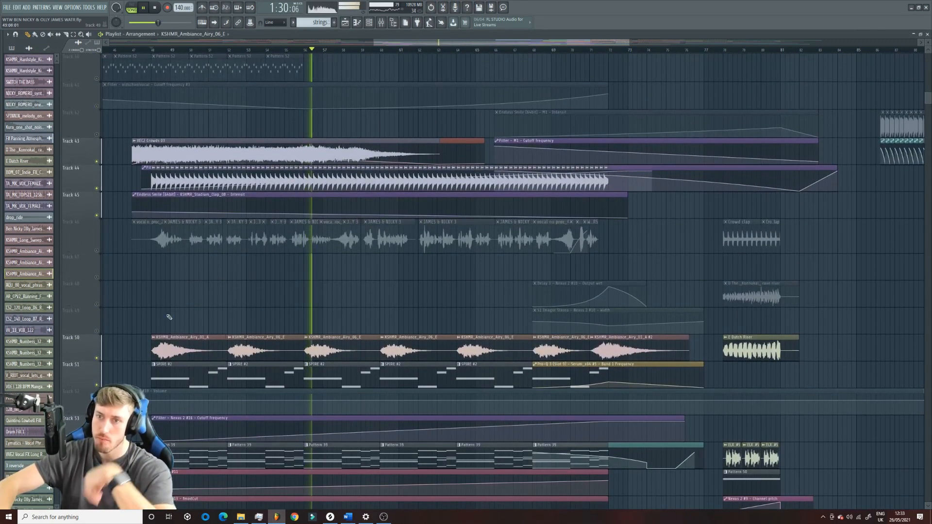
- Unmute the vocal clips on track 46 and the remaining muted layer on the lower tracks, and play the breakdown from its start
left_click(97, 251)
key("space")
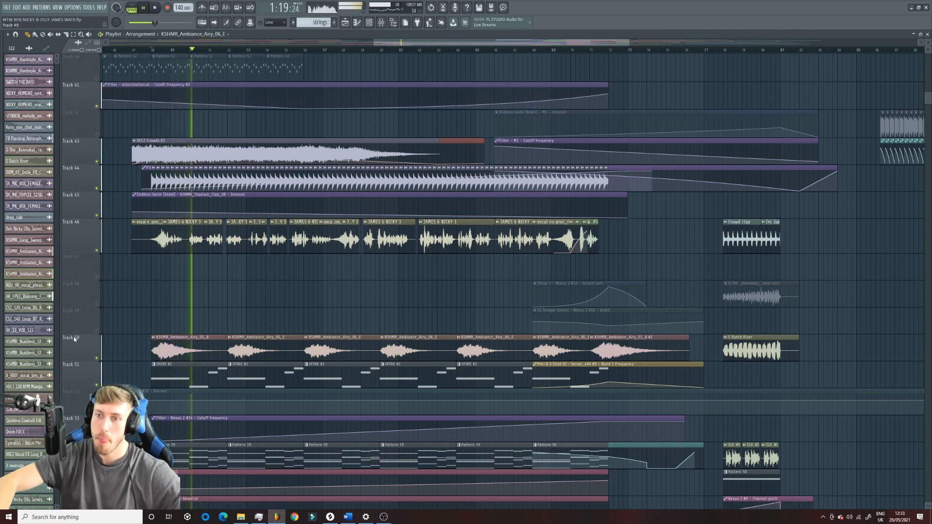
scroll(99, 316, "down", 3)
left_click(97, 331)
scroll(98, 331, "down", 4)
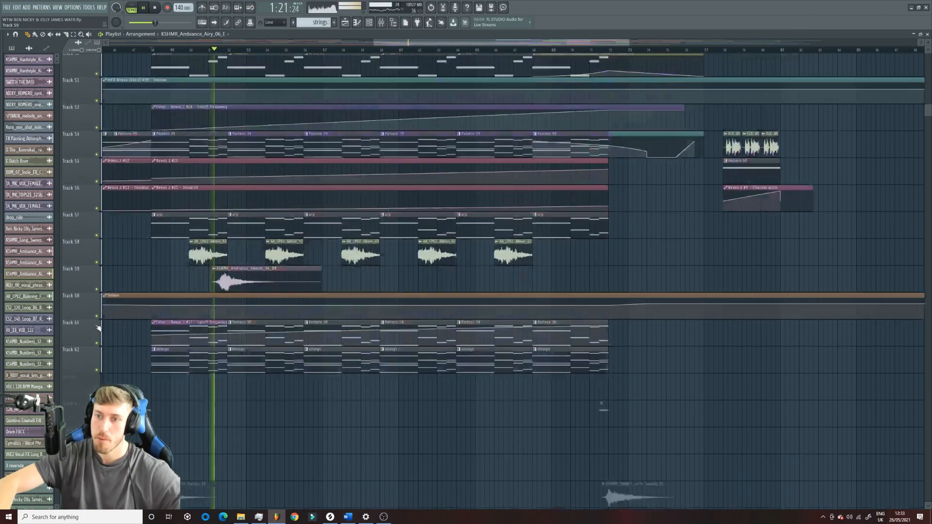
scroll(106, 325, "up", 3)
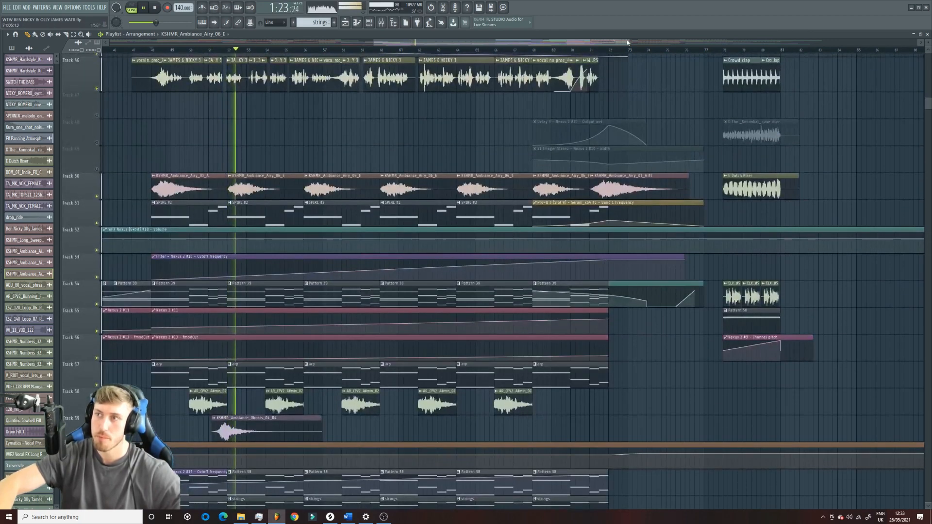
- Review all the breakdown layers during playback, selecting the Endless Smile intensity automation on track 45, and stop the playback
scroll(537, 50, "down", 1)
scroll(434, 258, "up", 3)
scroll(435, 258, "up", 8)
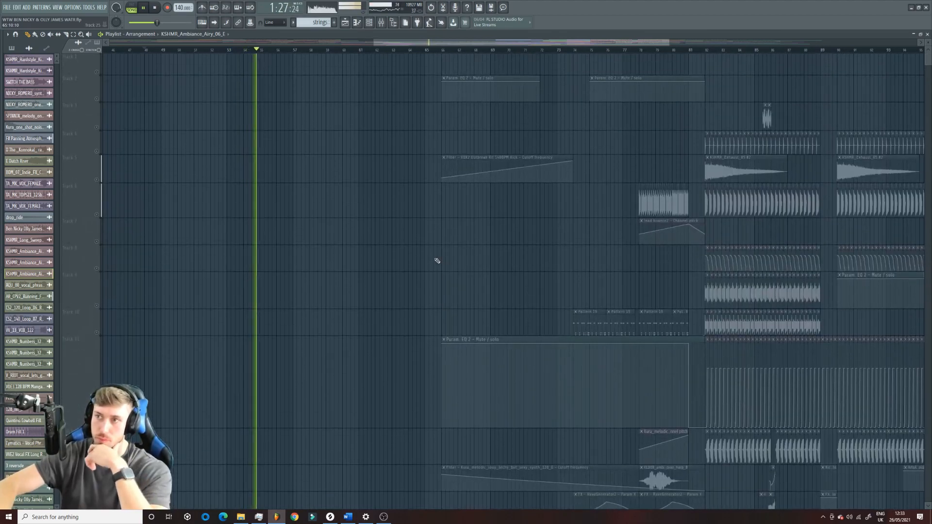
scroll(437, 257, "down", 8)
scroll(438, 254, "down", 5)
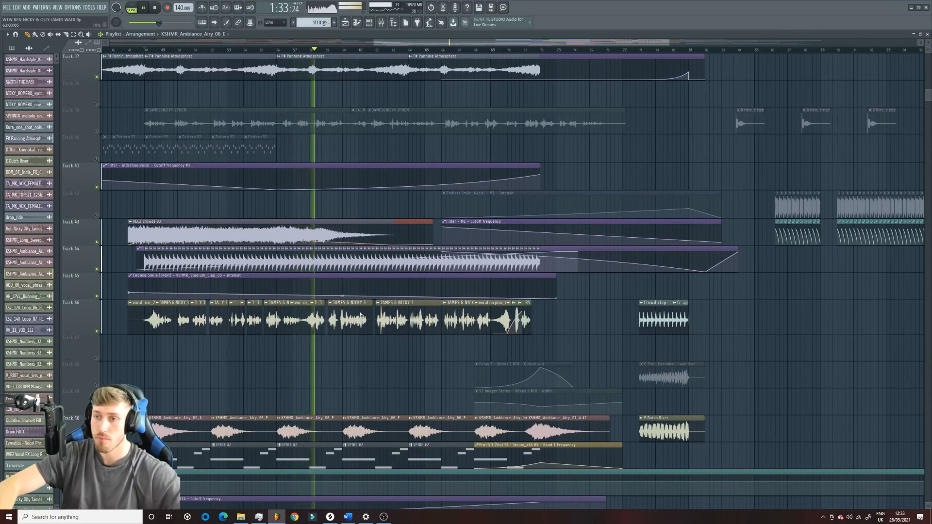
left_click(228, 273)
scroll(231, 272, "down", 5)
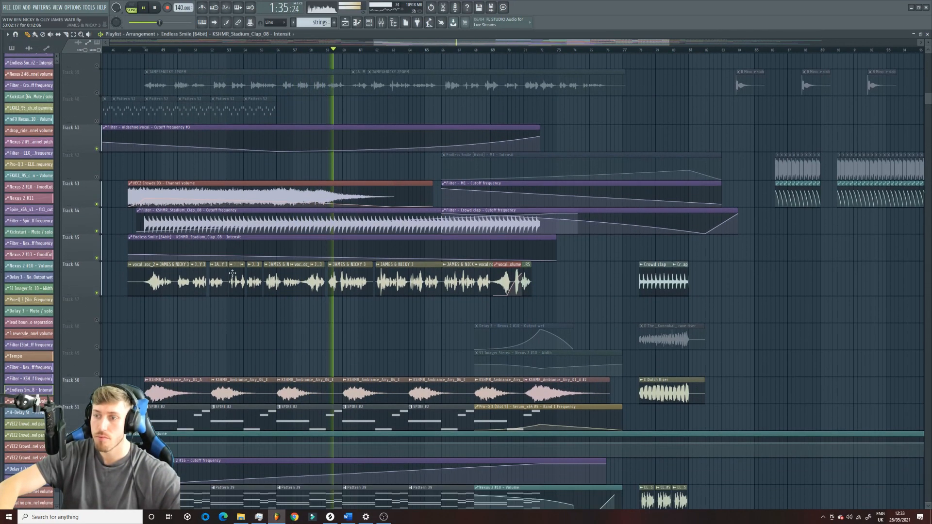
key("space")
scroll(215, 354, "down", 3)
scroll(215, 354, "down", 5)
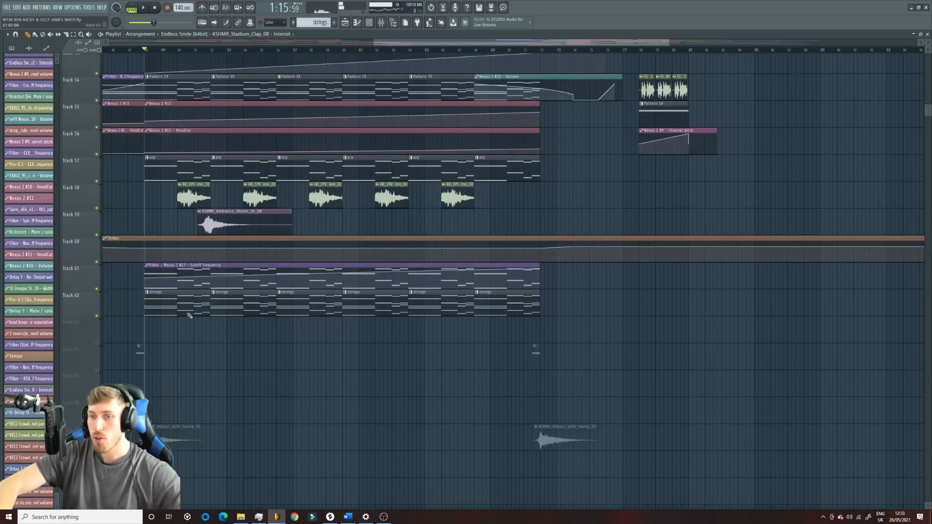
- Zoom the playlist out to the wider arrangement and play from about bar 30, ahead of the breakdown
left_click_drag(383, 52, 600, 46)
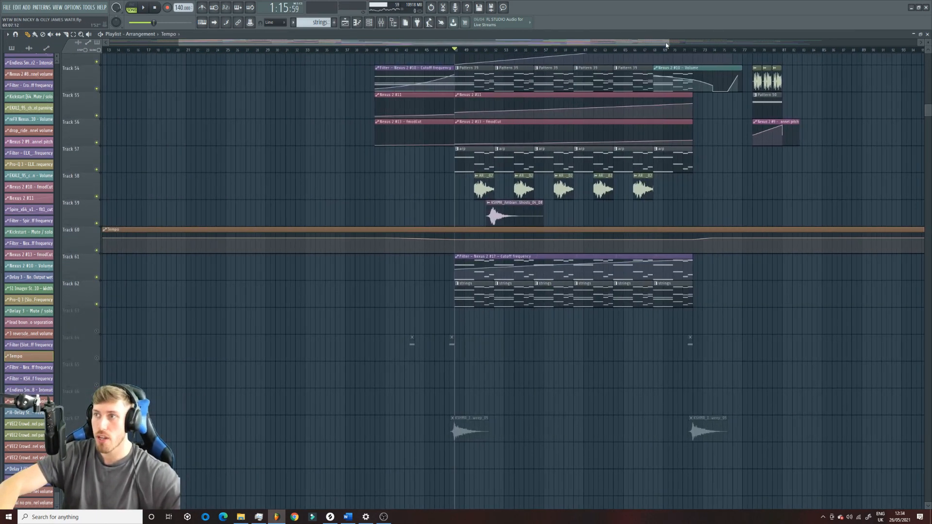
left_click_drag(666, 44, 272, 41)
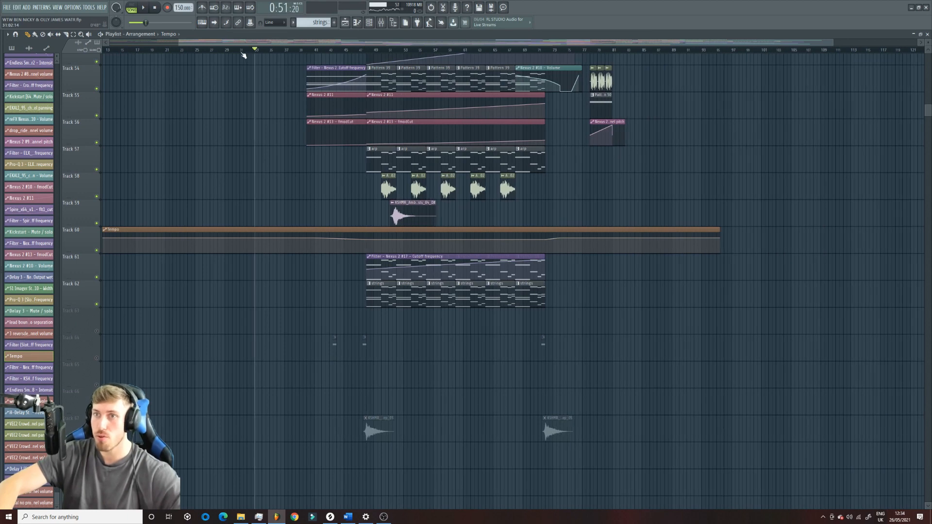
key("space")
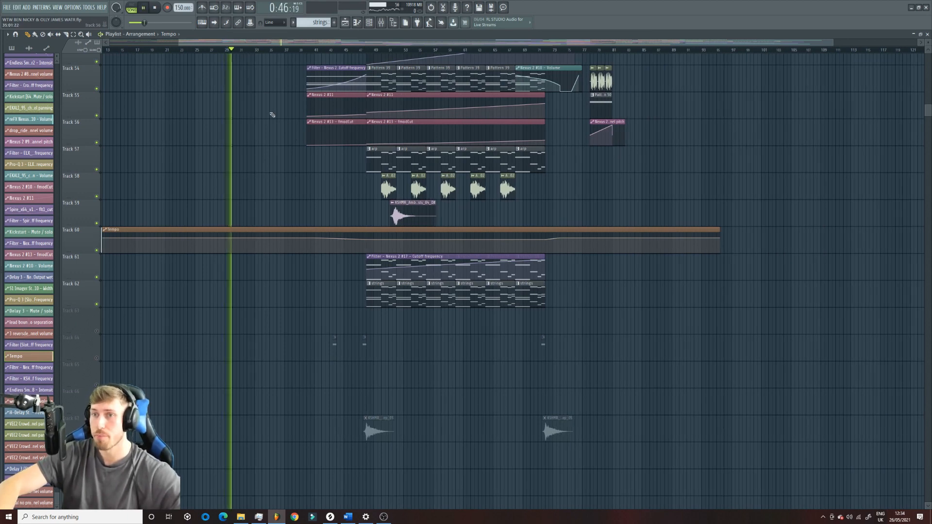
scroll(280, 167, "up", 6)
scroll(279, 167, "up", 5)
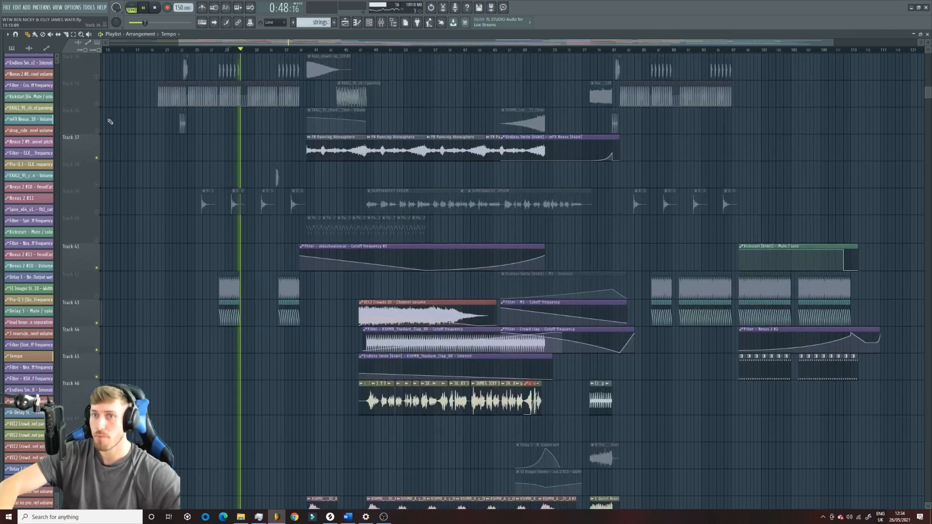
- Unmute the delay and stereo imager automation on tracks 48 and 49, and play the arrangement through the transition into the breakdown
key("space")
key("space")
scroll(496, 146, "down", 6)
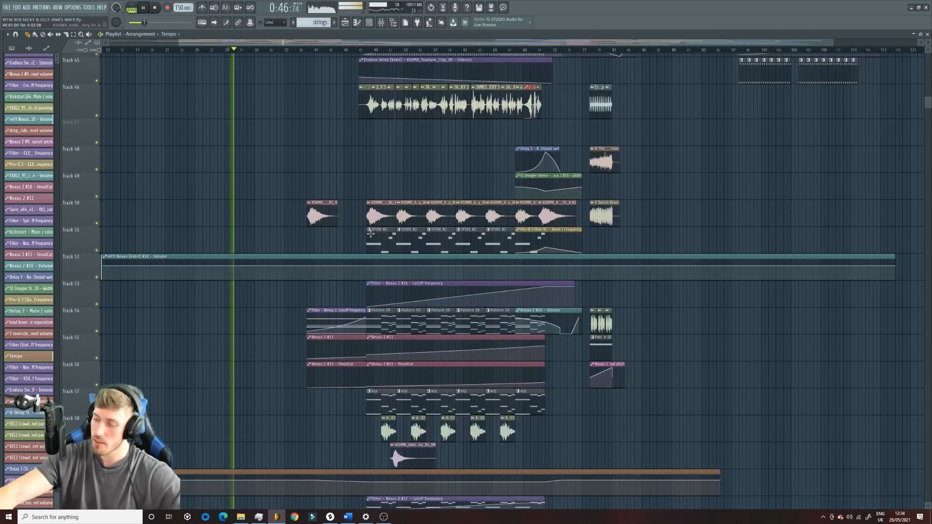
key("space")
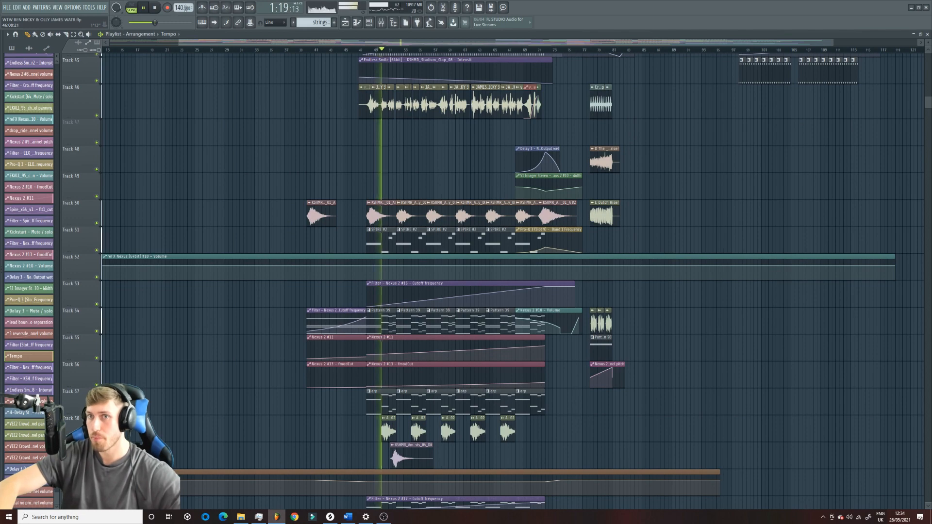
scroll(318, 104, "down", 4)
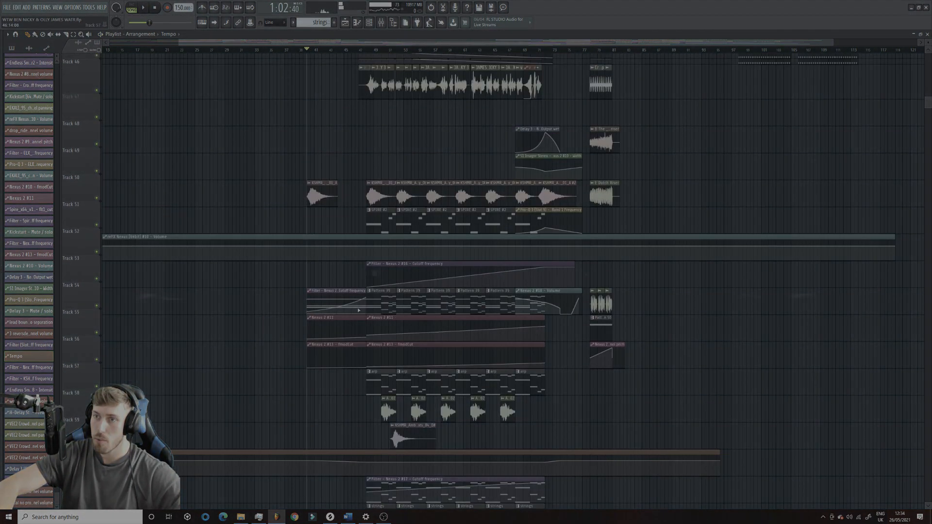